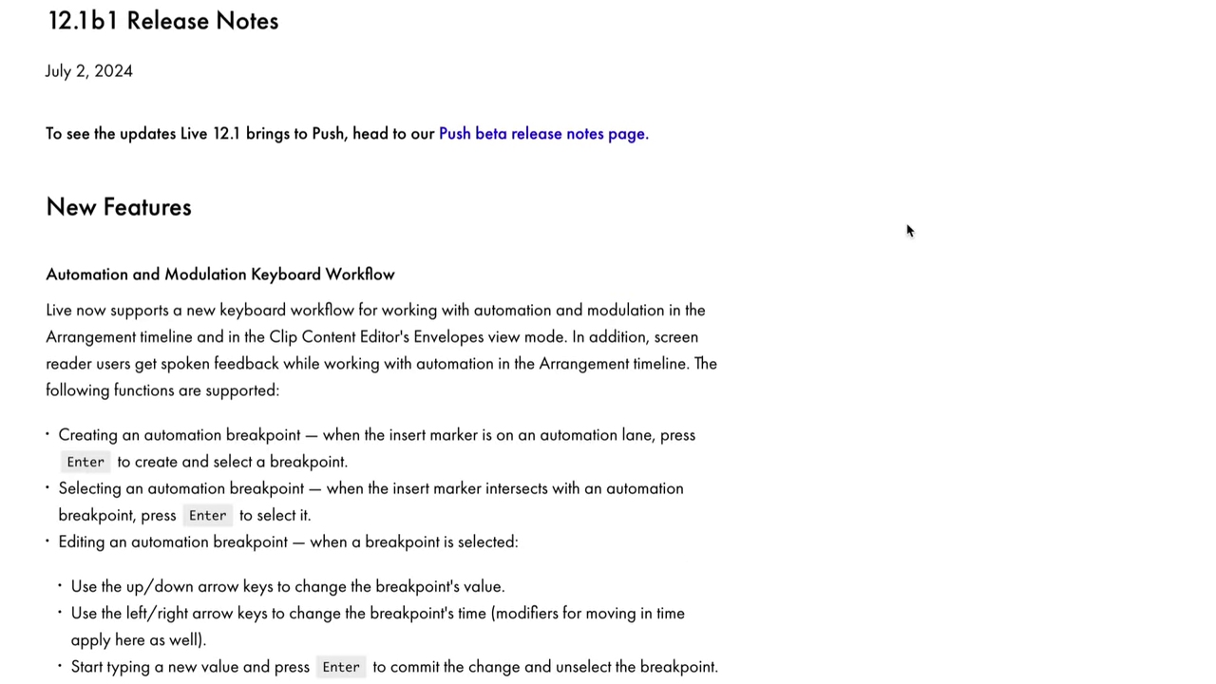
- Scroll the Live 12.1 release notes down and highlight the Auto Tagging User Content paragraphs
scroll(907, 229, "down", 8)
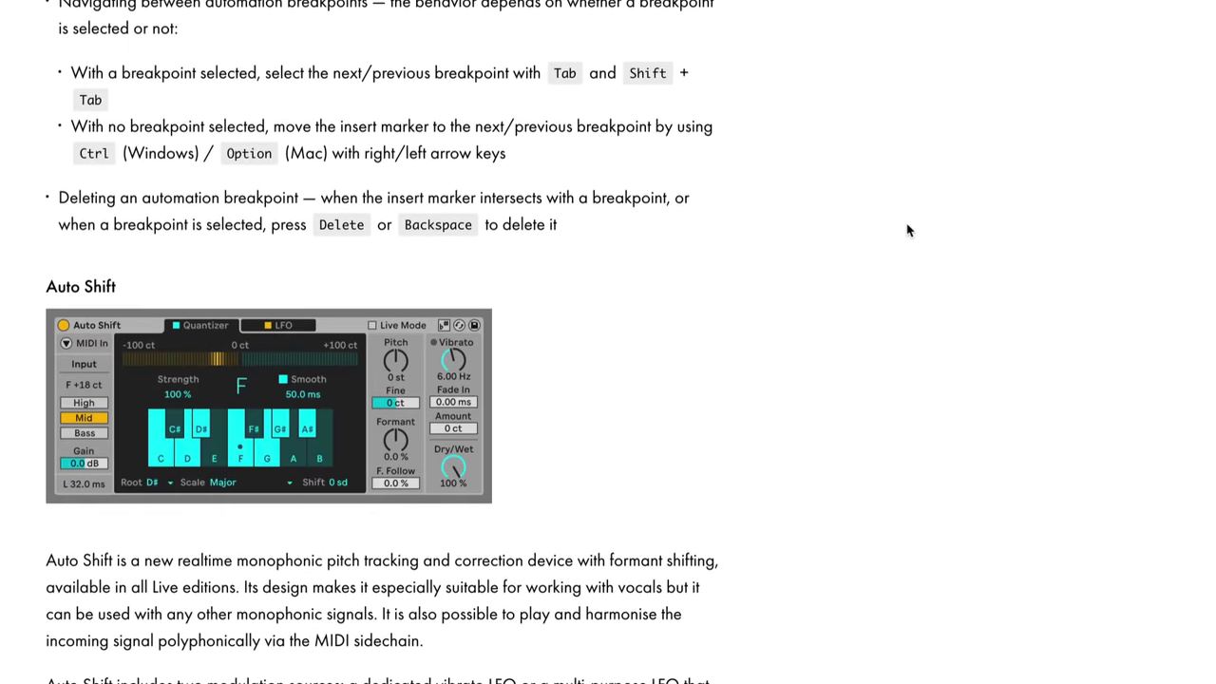
scroll(907, 229, "down", 1)
scroll(808, 420, "down", 10)
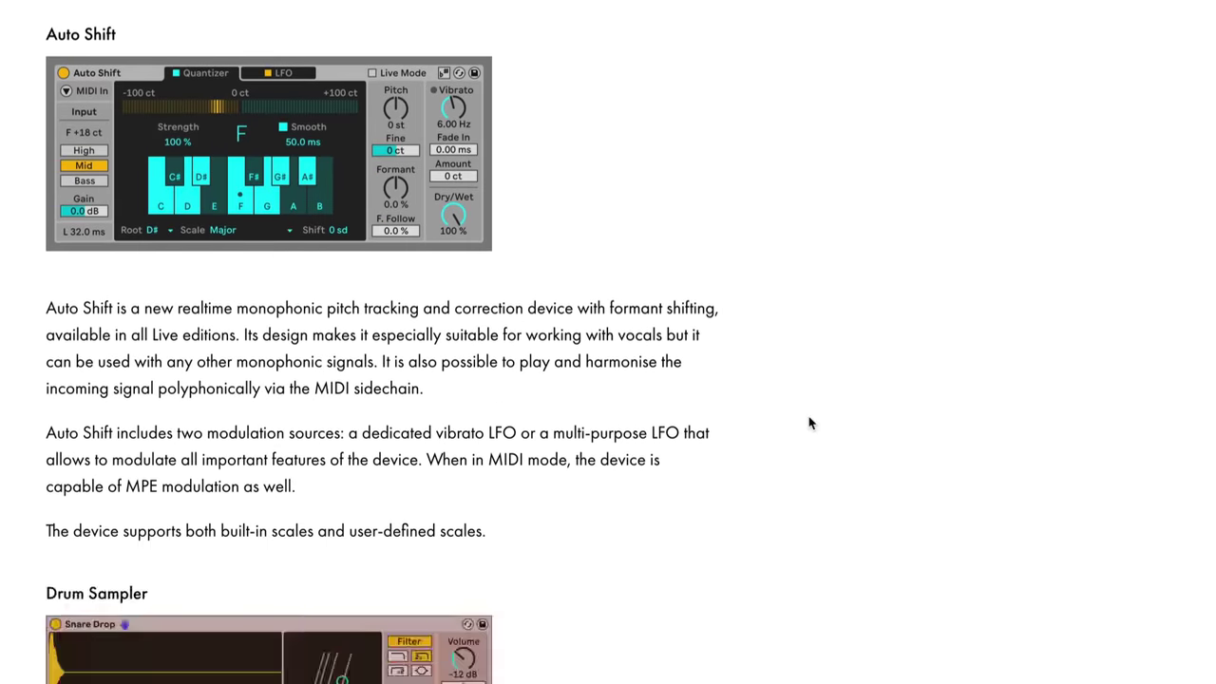
scroll(808, 421, "down", 7)
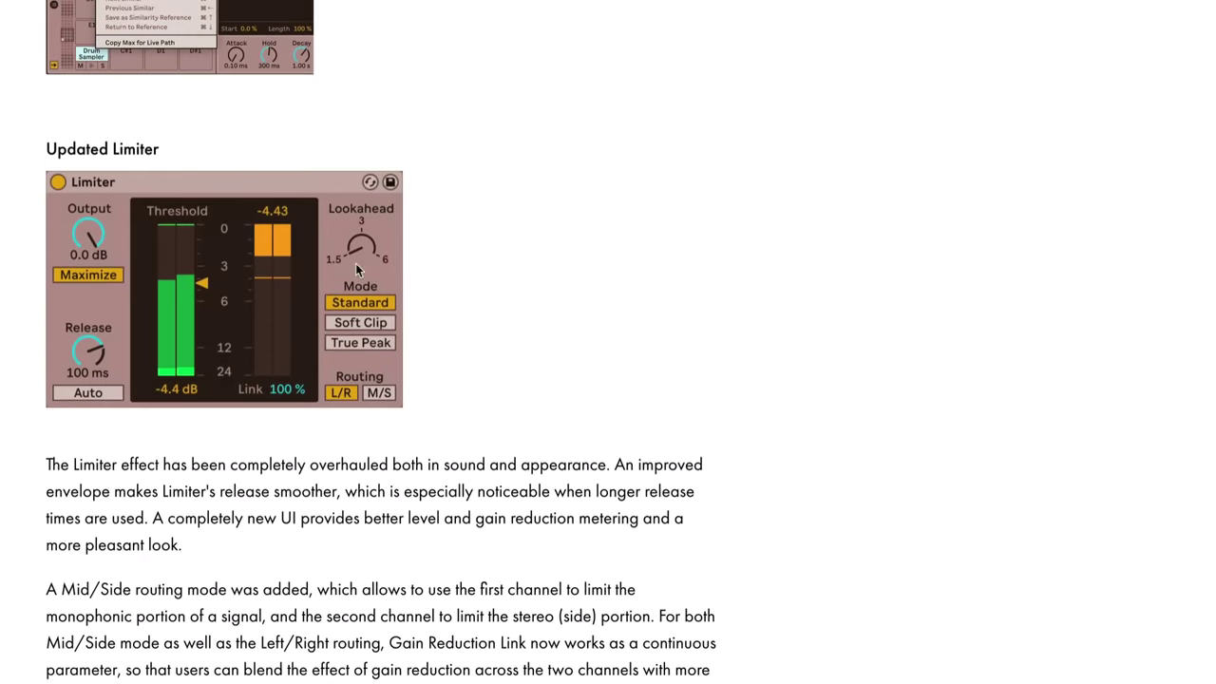
scroll(907, 463, "down", 12)
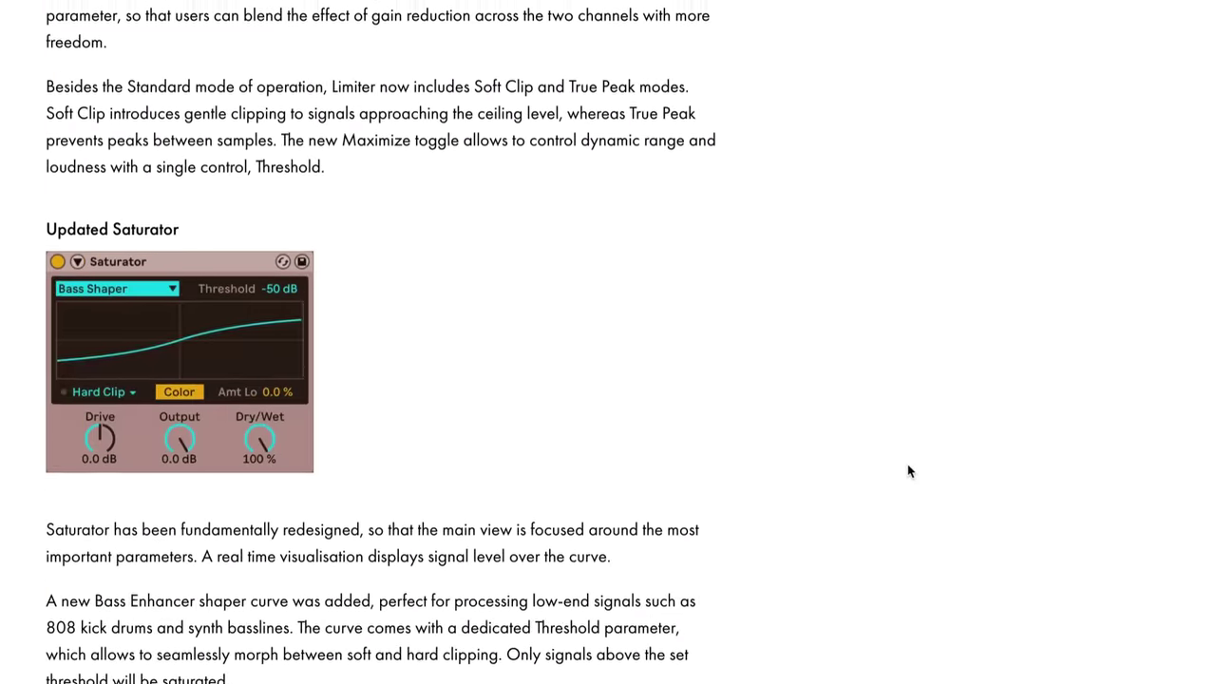
left_click_drag(45, 318, 530, 511)
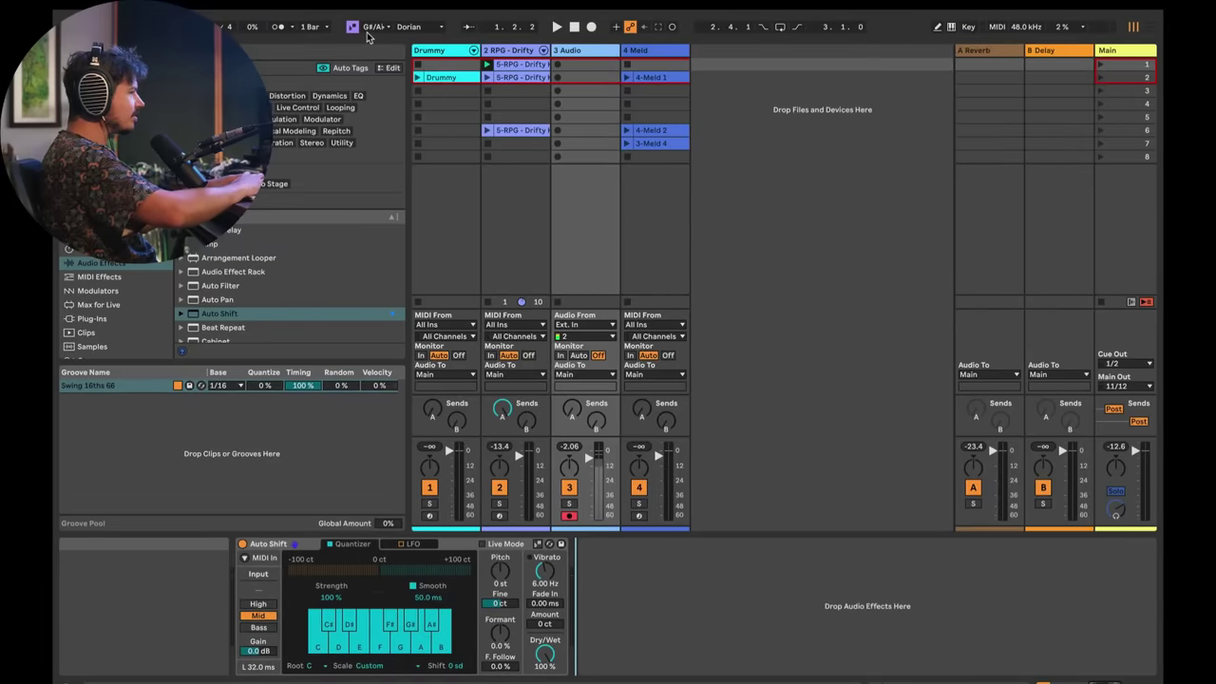
- Record the 3-Audio 6 clip into the first slot of 3 Audio and launch it
left_click(586, 67)
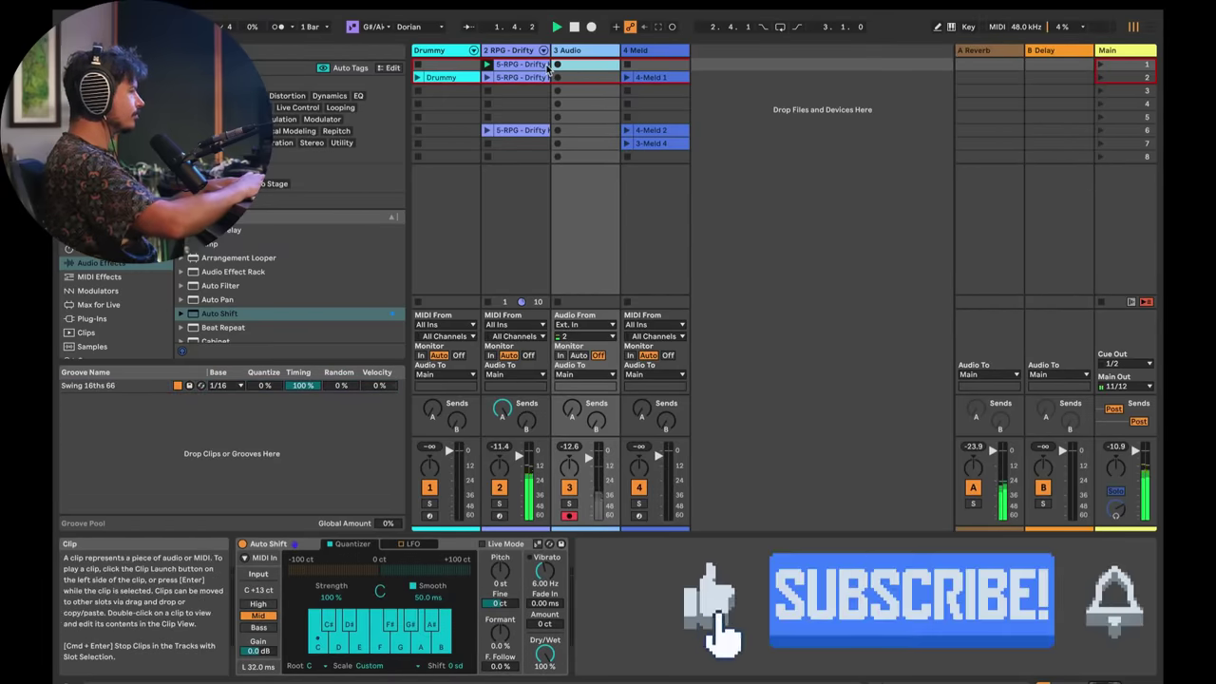
left_click(556, 66)
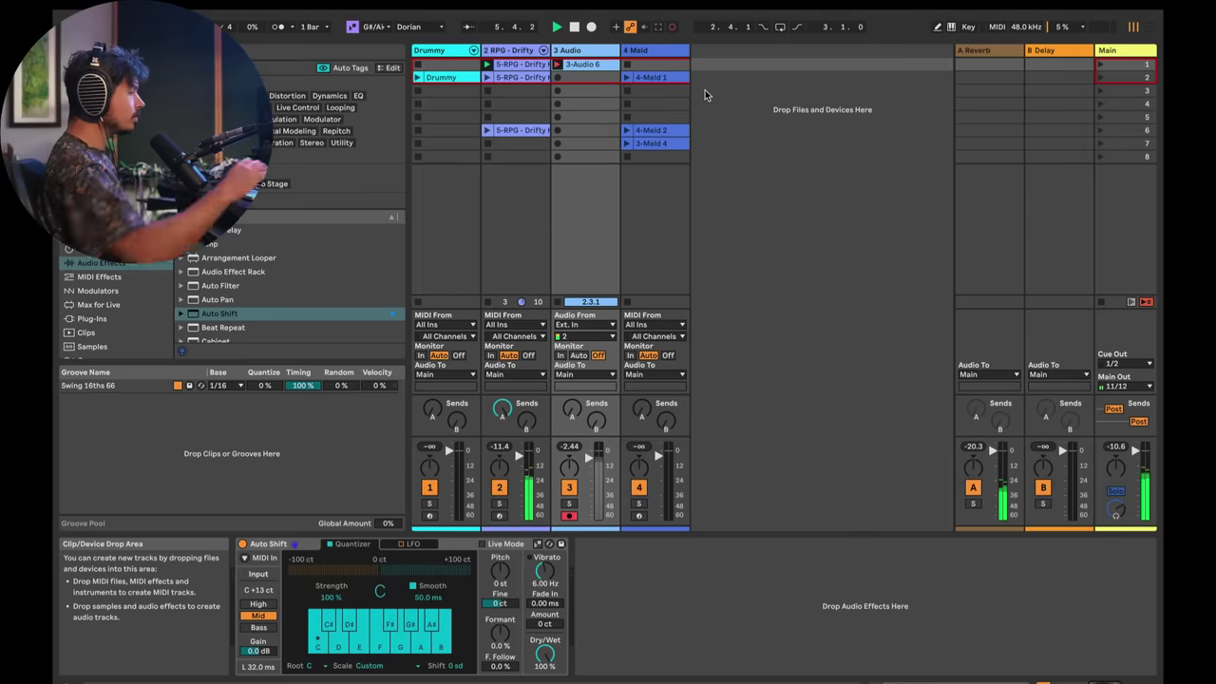
left_click(558, 65)
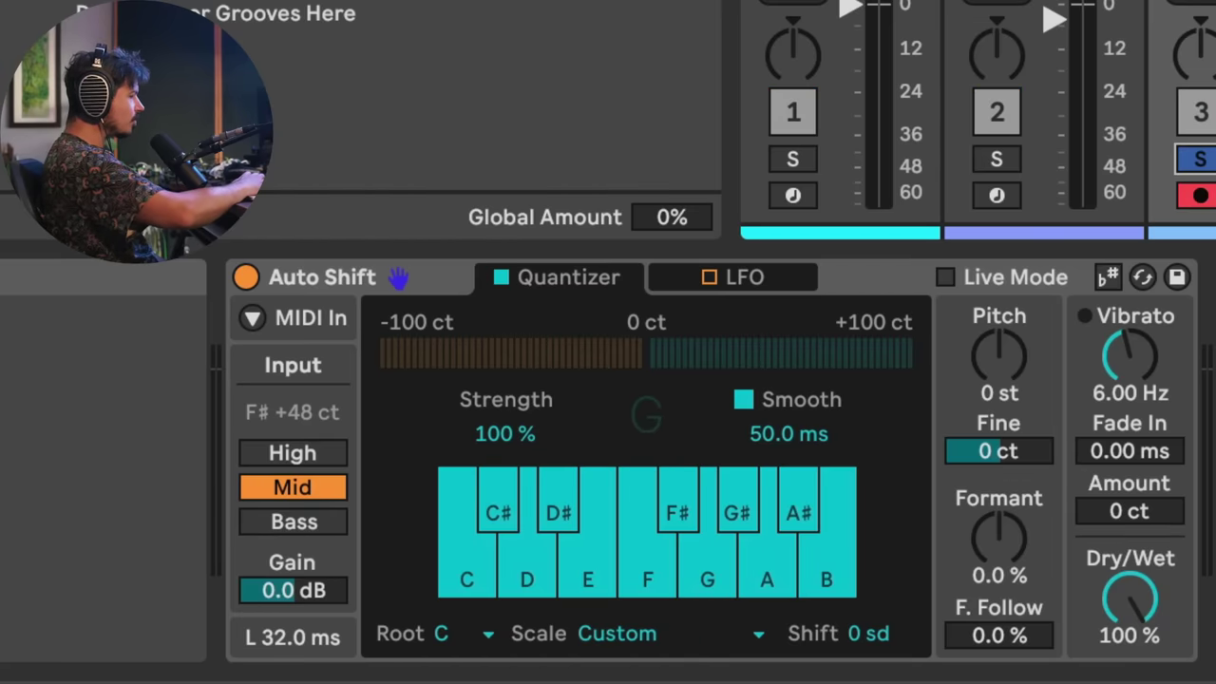
- Remove A, G, F#, F and E from Auto Shift's custom scale, then unsolo track 3
left_click(768, 582)
mouse_move(707, 585)
left_mouse_down()
mouse_move(685, 512)
mouse_move(658, 566)
mouse_move(613, 563)
mouse_move(562, 501)
mouse_move(537, 555)
mouse_move(474, 536)
left_mouse_up()
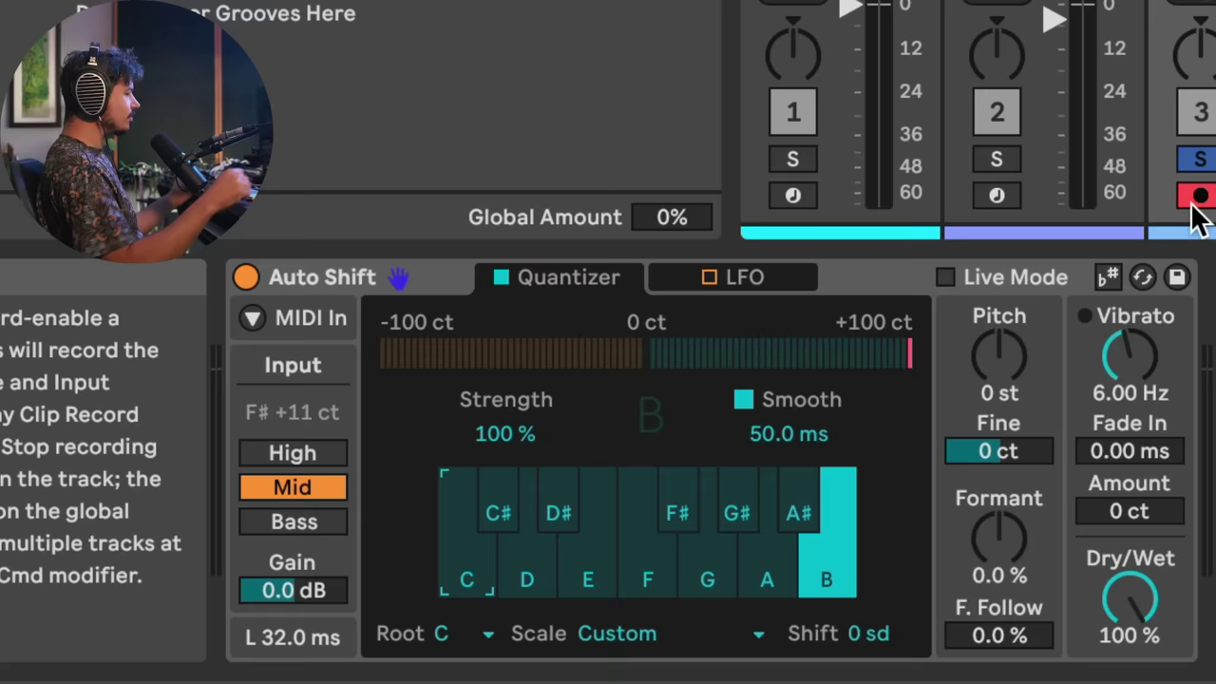
left_click(1195, 158)
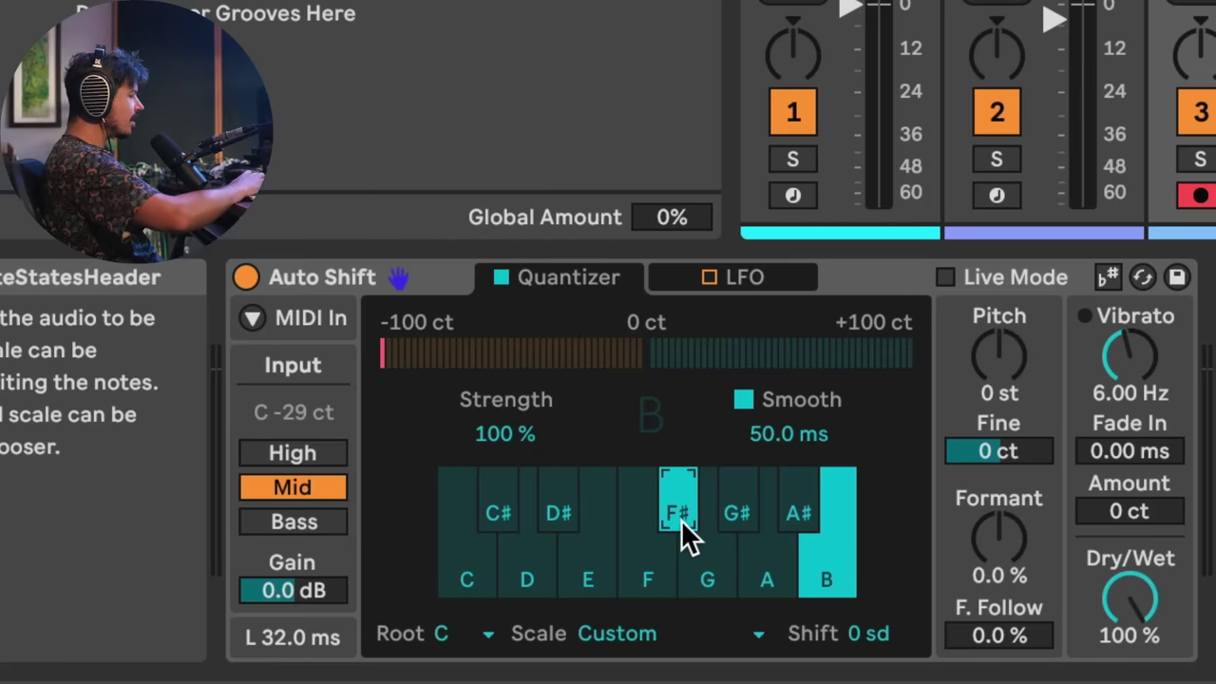
- Re-enable D# on the Quantizer keyboard and drag Smooth down to 8.43 ms
left_click(559, 515)
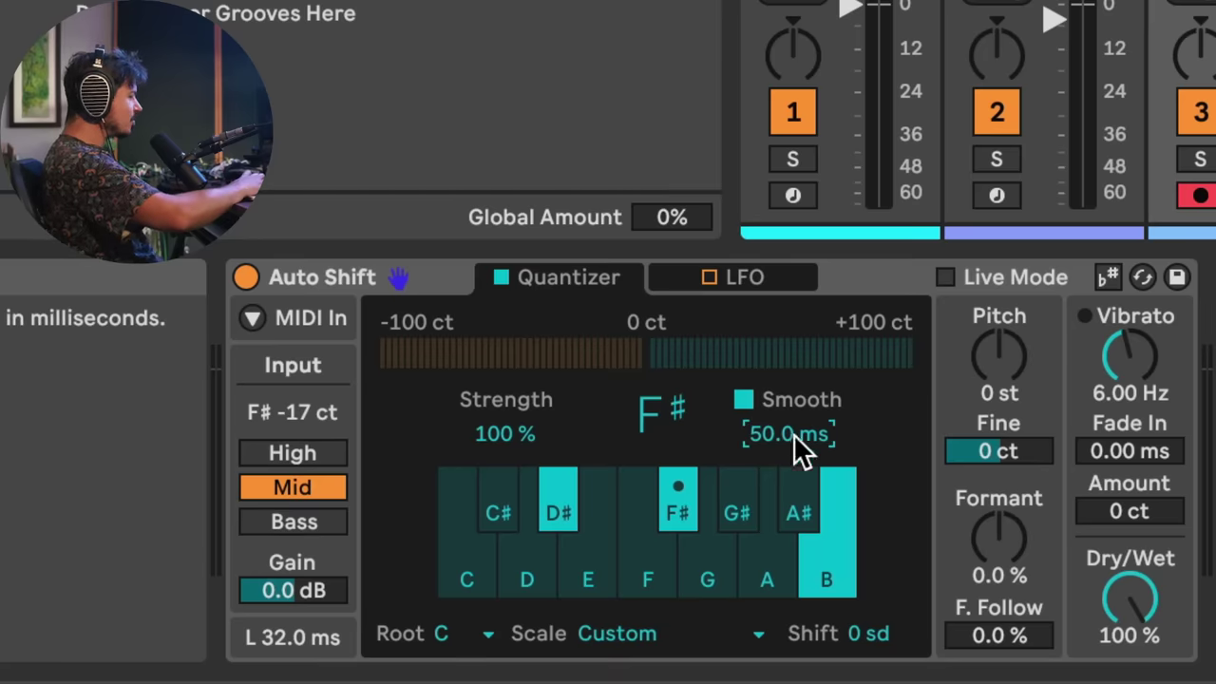
left_click_drag(788, 435, 788, 465)
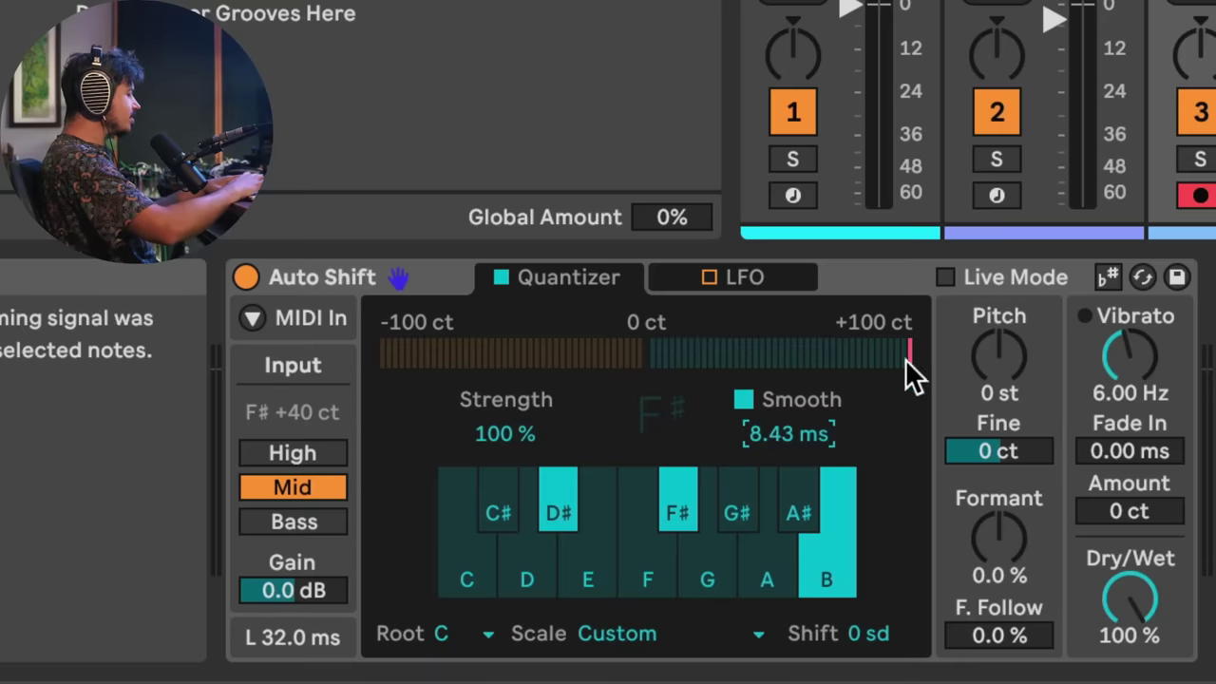
- Turn on Use Current Scale for G# Dorian and drag Smooth up to 33.7 ms
left_click(1110, 276)
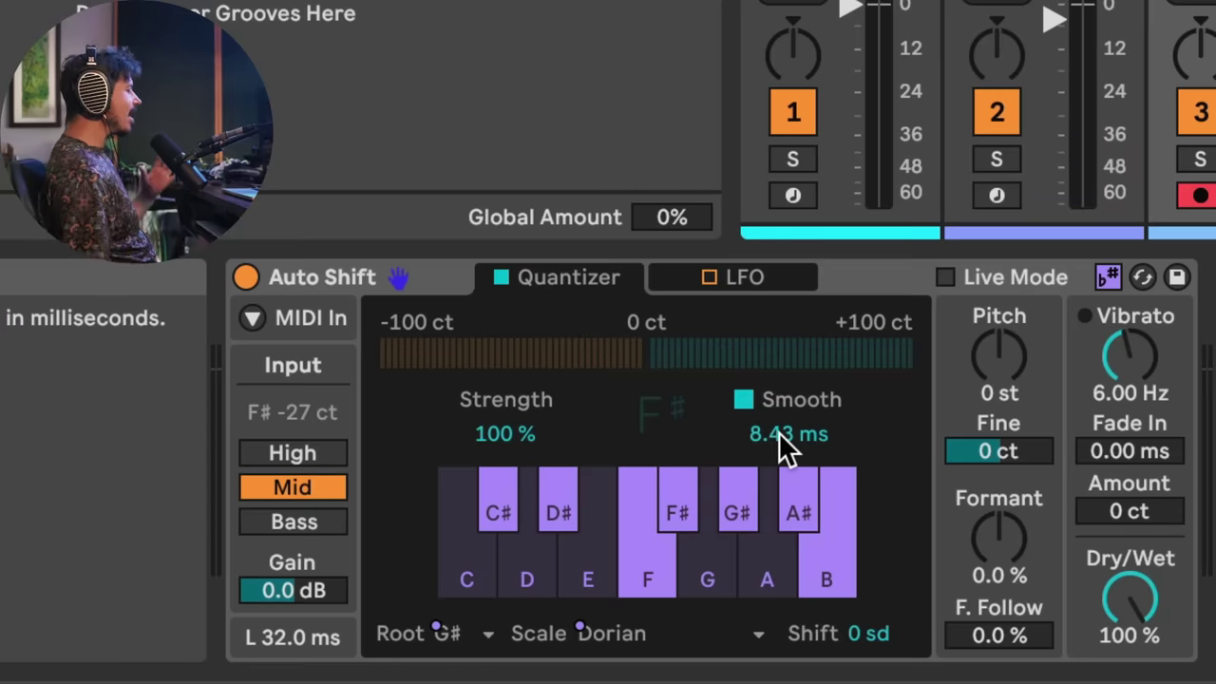
left_click_drag(813, 437, 813, 409)
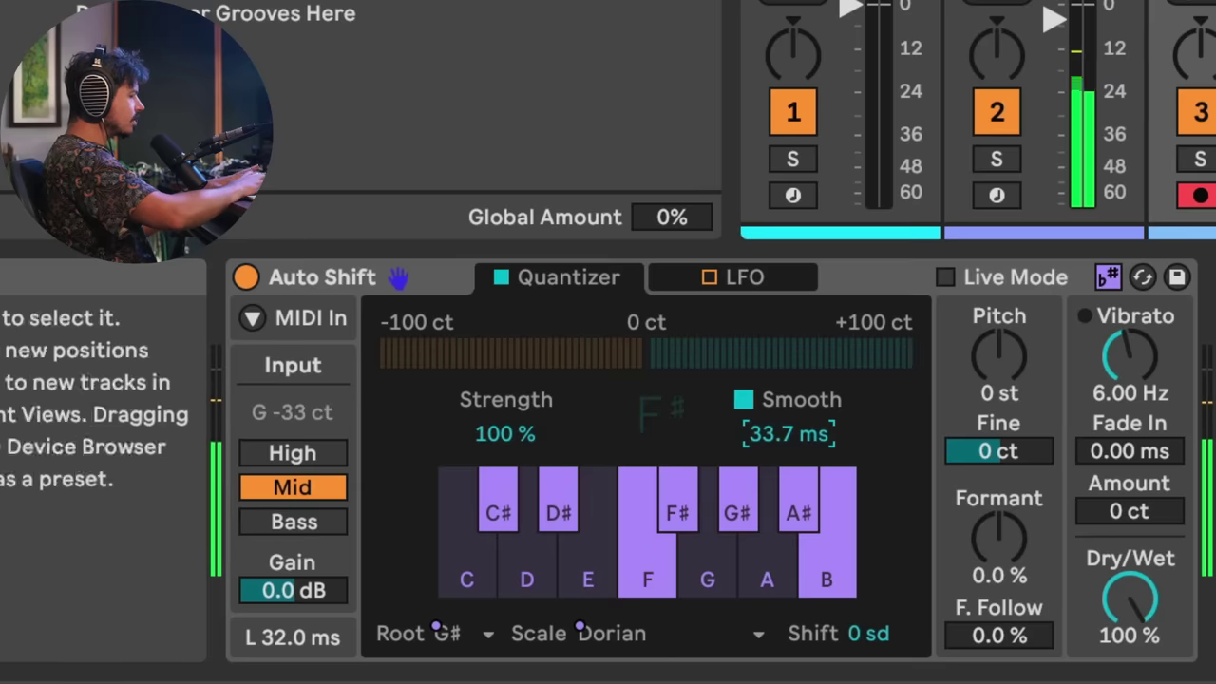
- Solo 3 Audio and try Auto Shift's Pitch at ±12 st and various Formant amounts
left_click(1199, 158)
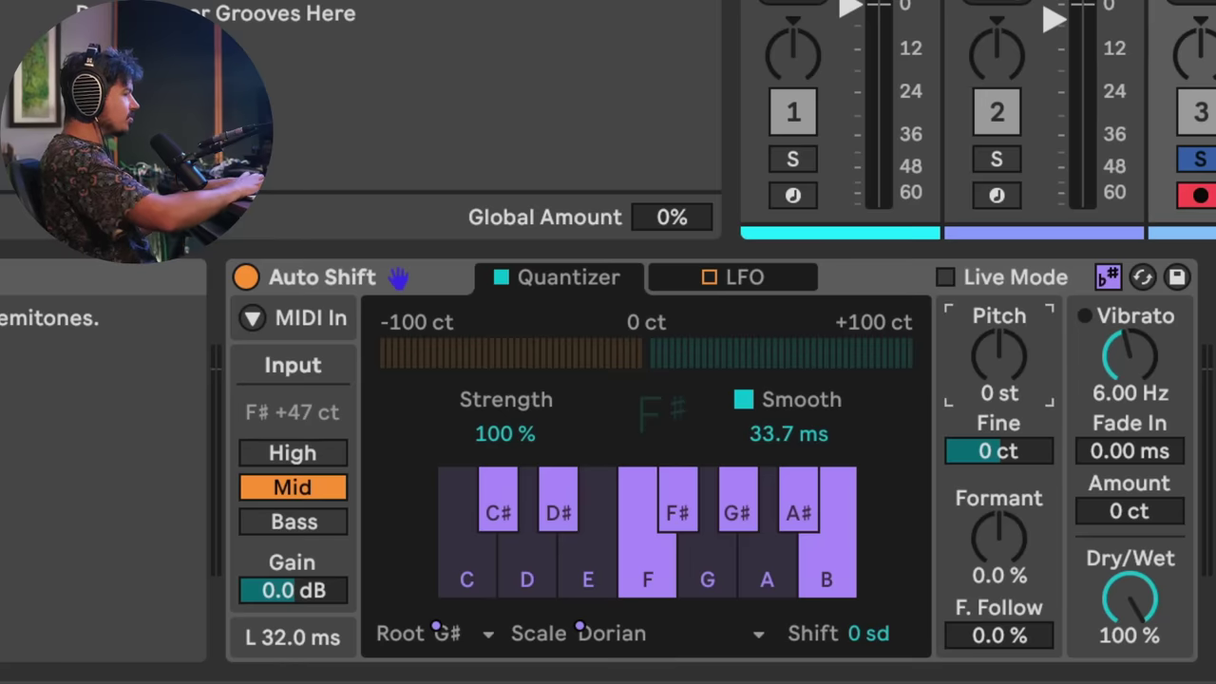
left_click_drag(989, 357, 990, 418)
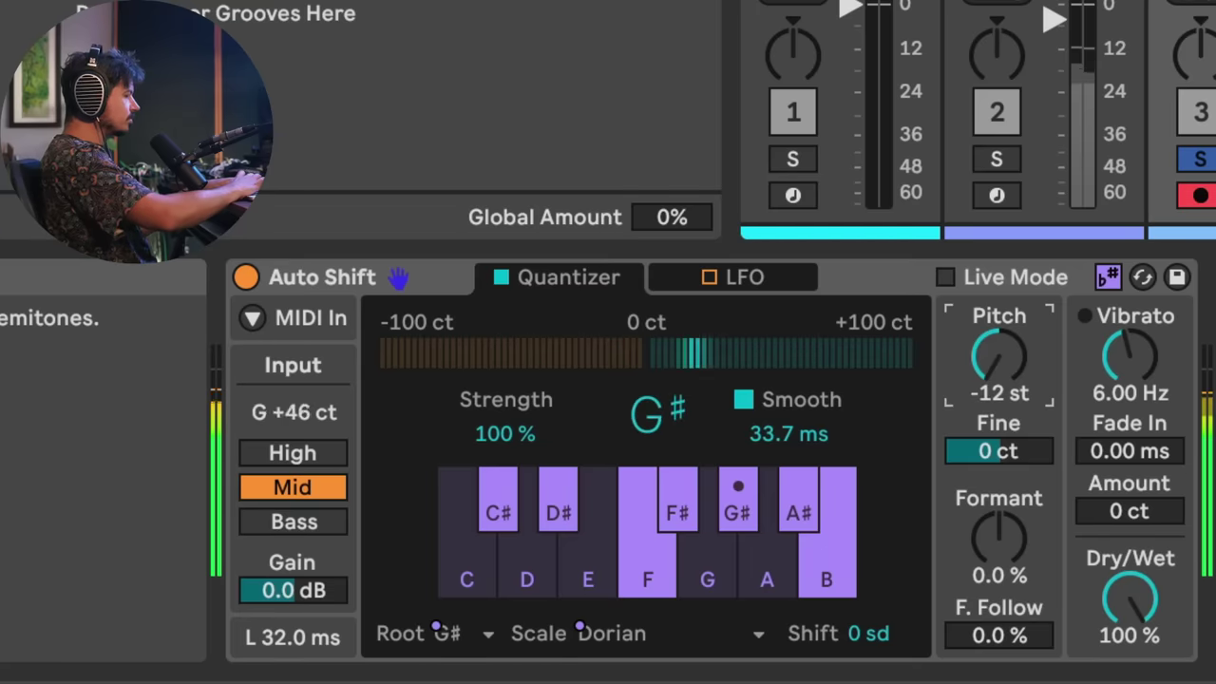
key("Delete")
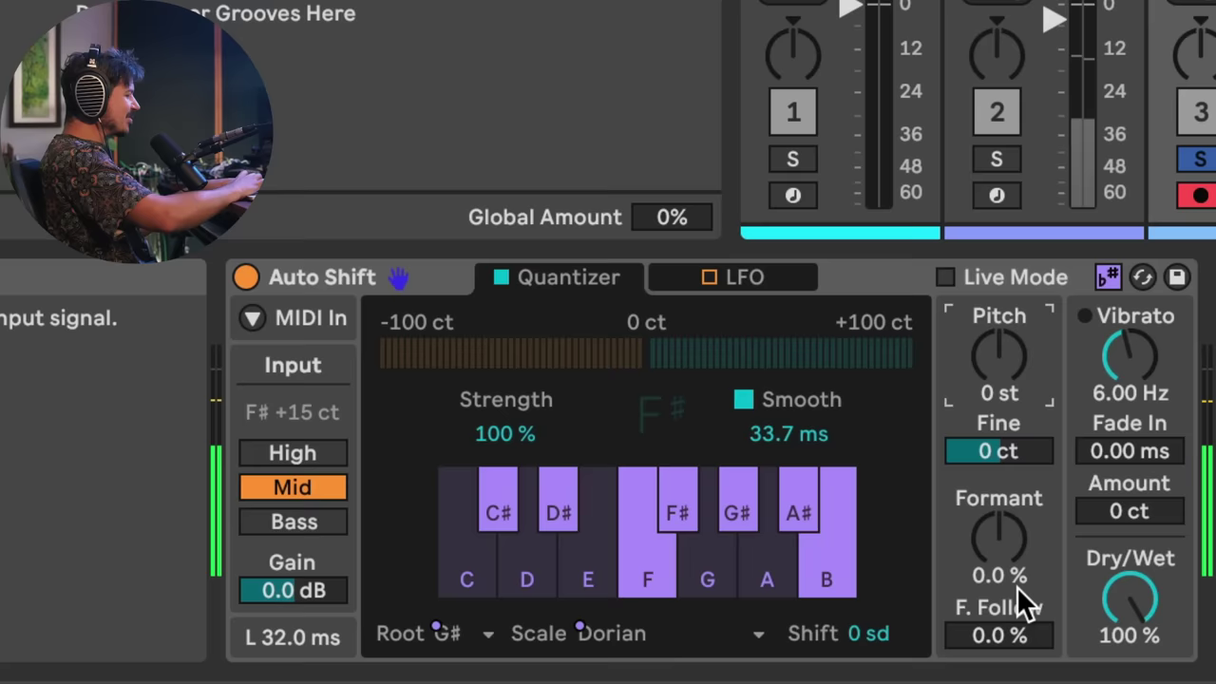
mouse_move(993, 535)
left_mouse_down()
mouse_move(993, 561)
mouse_move(992, 530)
left_mouse_up()
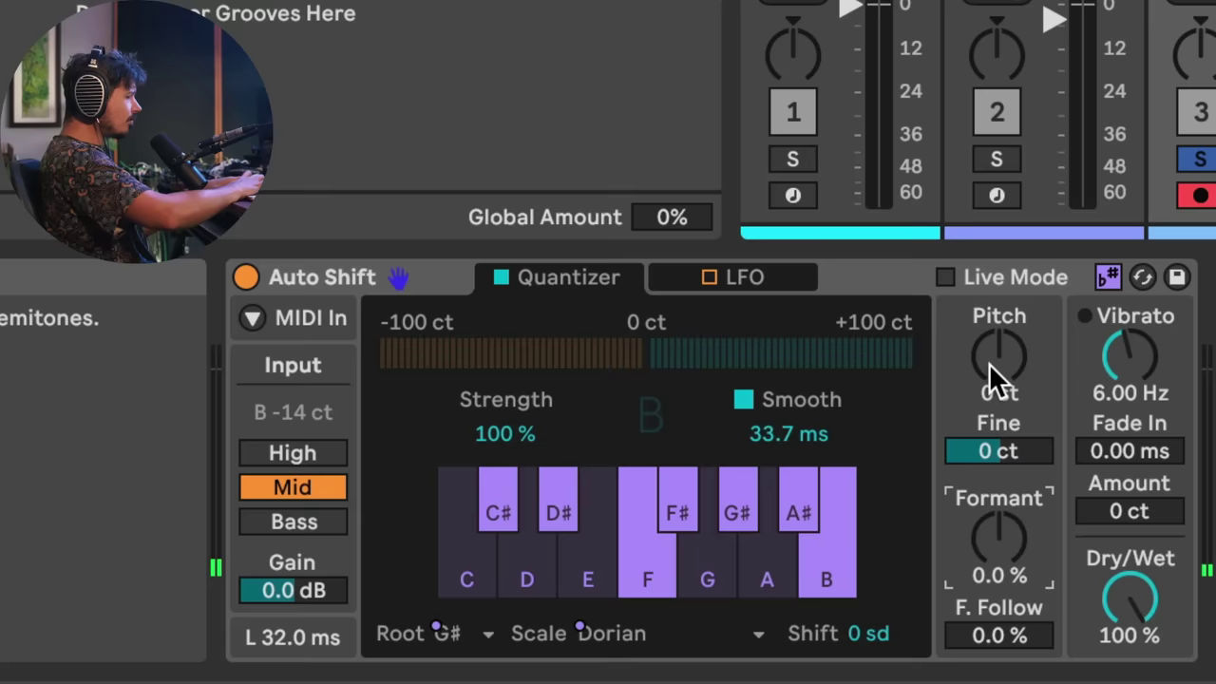
left_click_drag(989, 361, 1024, 599)
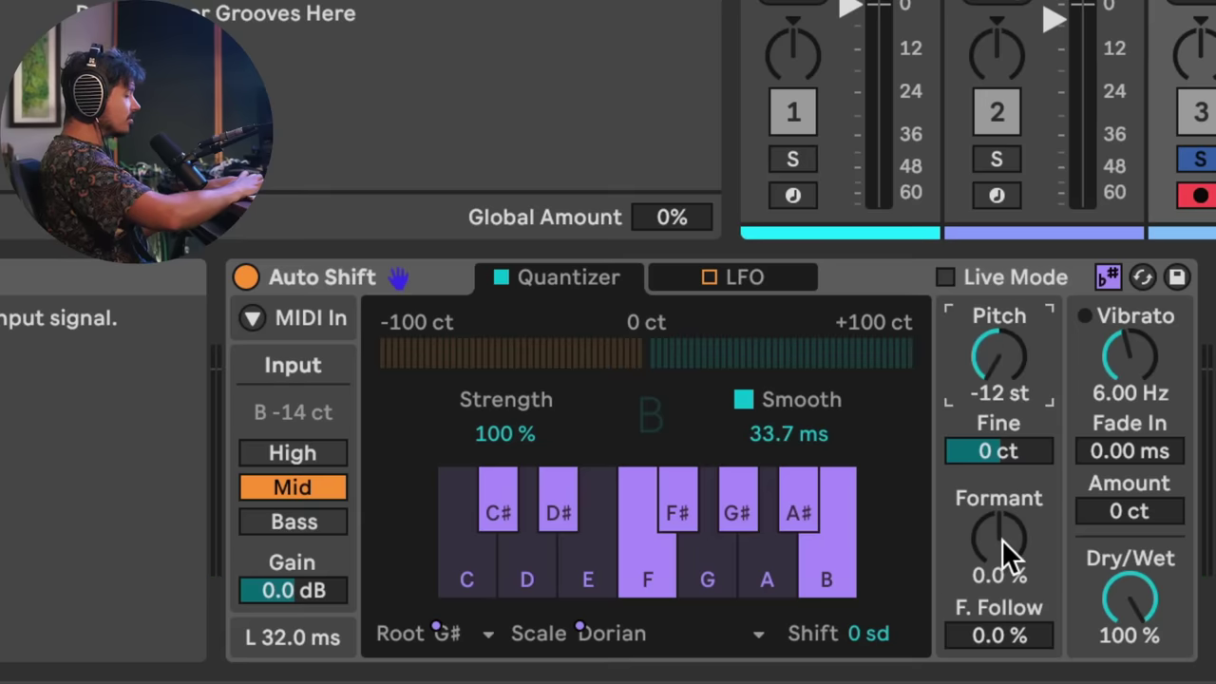
left_click_drag(1001, 539, 1002, 631)
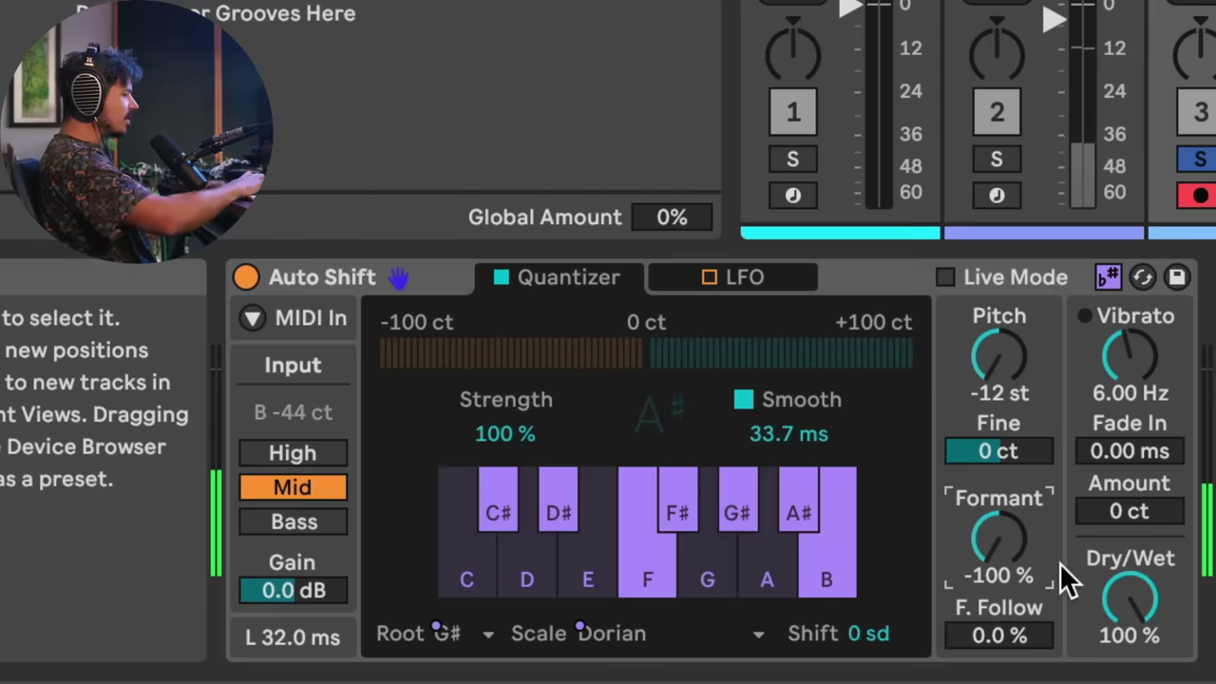
- Set Strength to 69% and lengthen Smooth to 58.2 ms
scroll(998, 356, "up", 12)
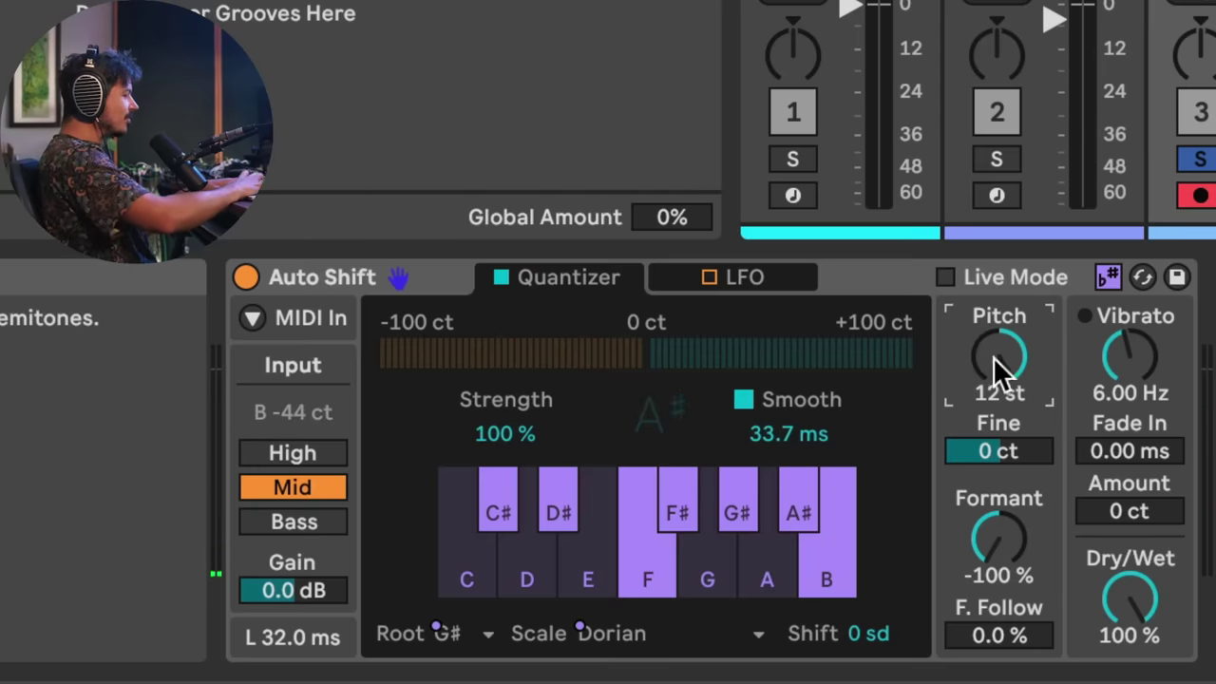
scroll(1010, 539, "up", 15)
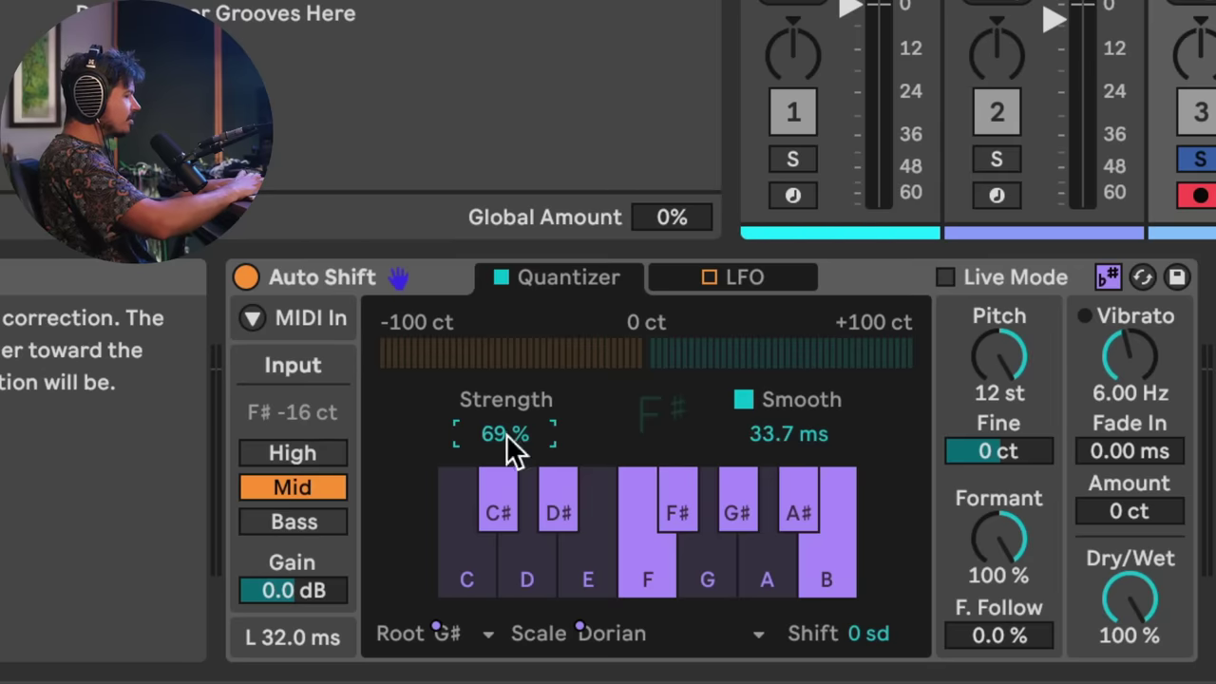
left_click_drag(765, 425, 765, 403)
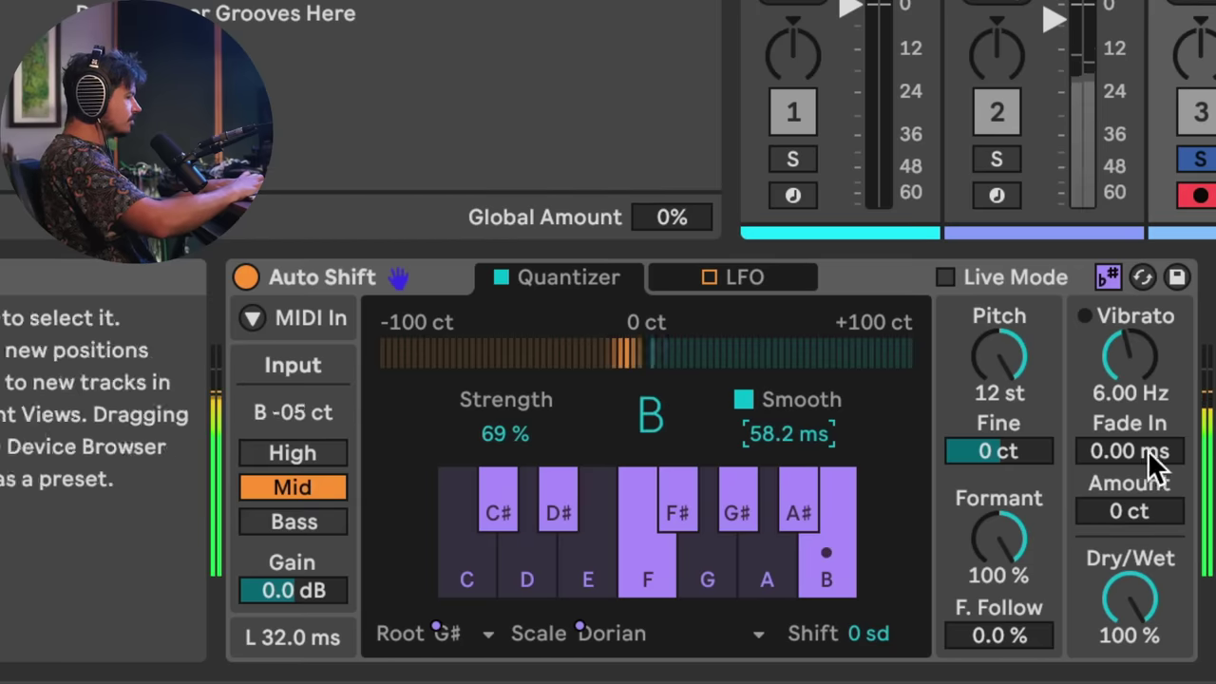
- Reset Formant to 0% and Pitch to 0 st, and adjust formant follow
left_click(994, 545)
key("Delete")
left_click(1006, 356)
key("Delete")
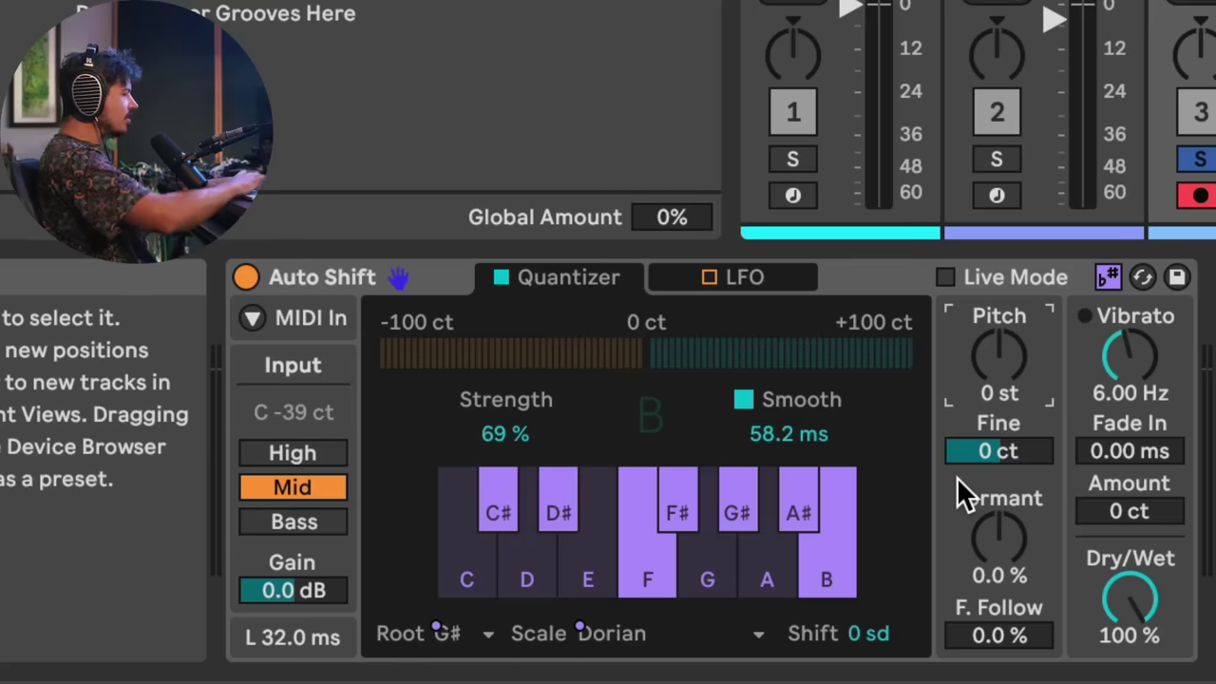
left_click_drag(995, 639, 994, 639)
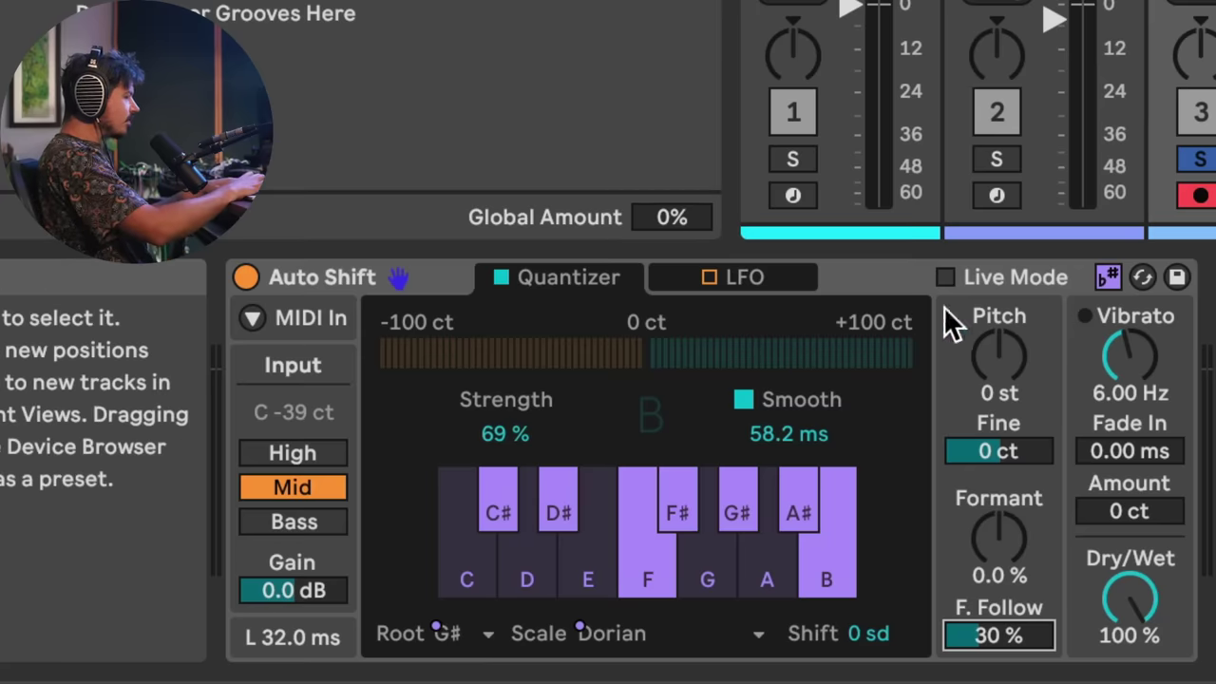
- Turn off the Set scale and remove F# and D#, leaving only B
left_click(1108, 277)
left_click(680, 505)
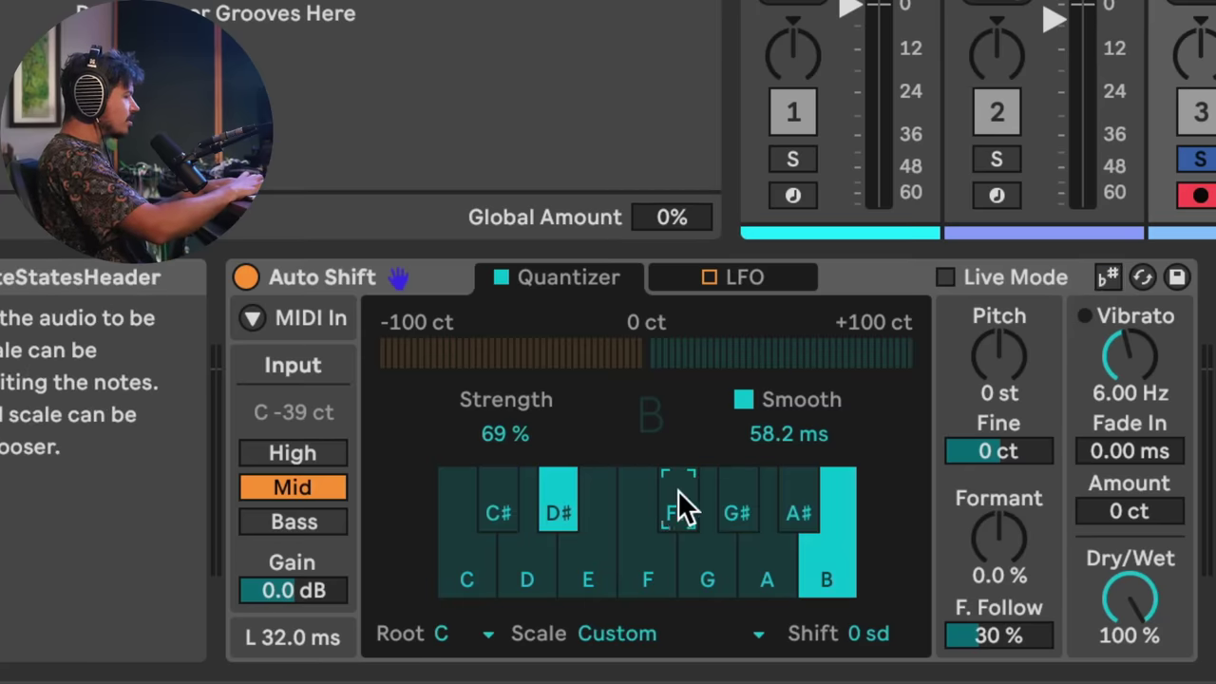
left_click(558, 506)
- Set Strength to 100%, Smooth to 15.9 ms and F. Follow to 76%
left_click(1007, 635)
key("Delete")
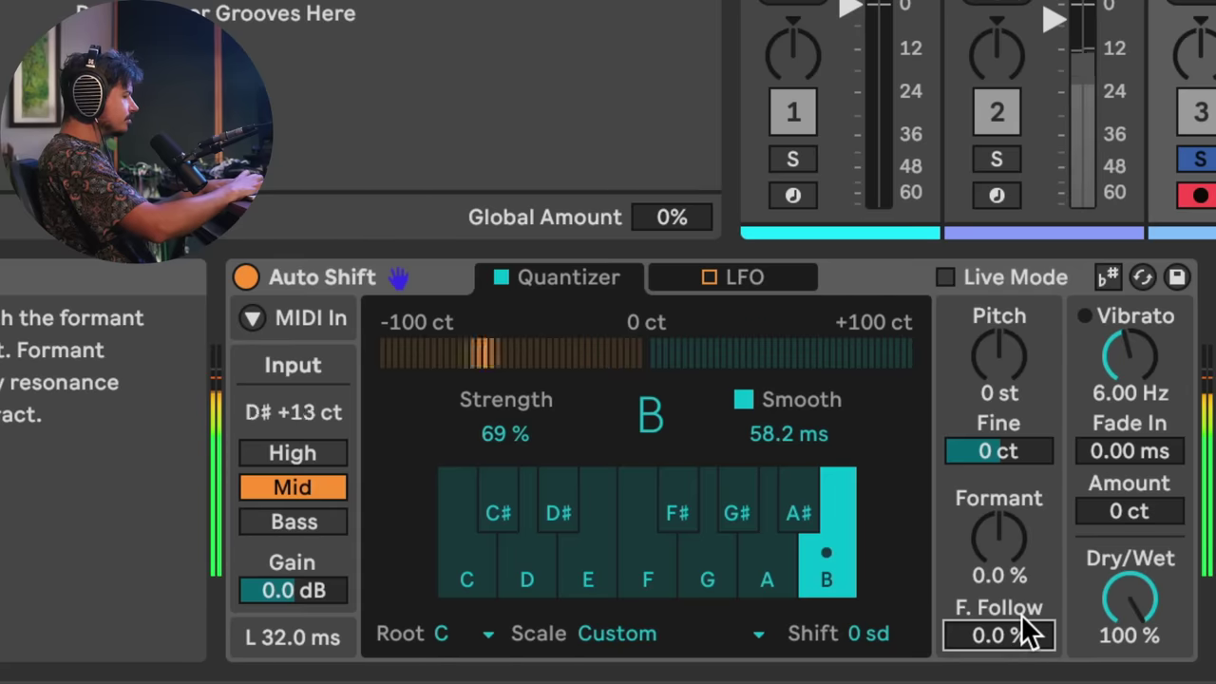
left_click(532, 433)
key("Delete")
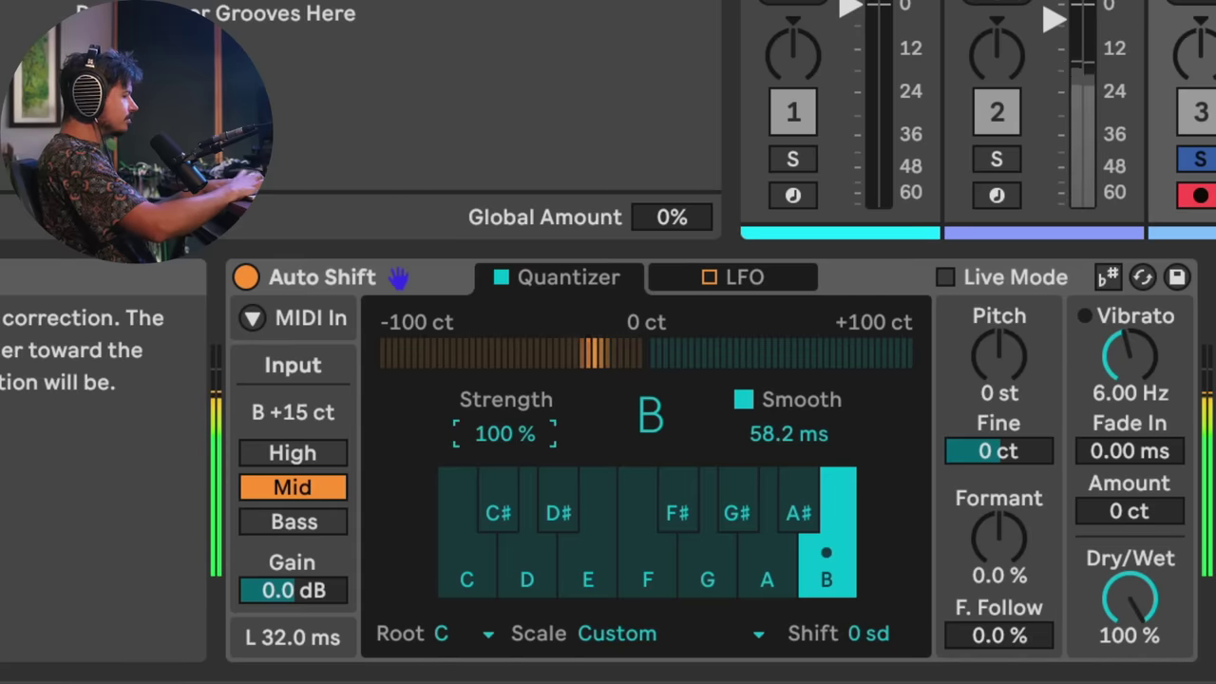
left_click(999, 635)
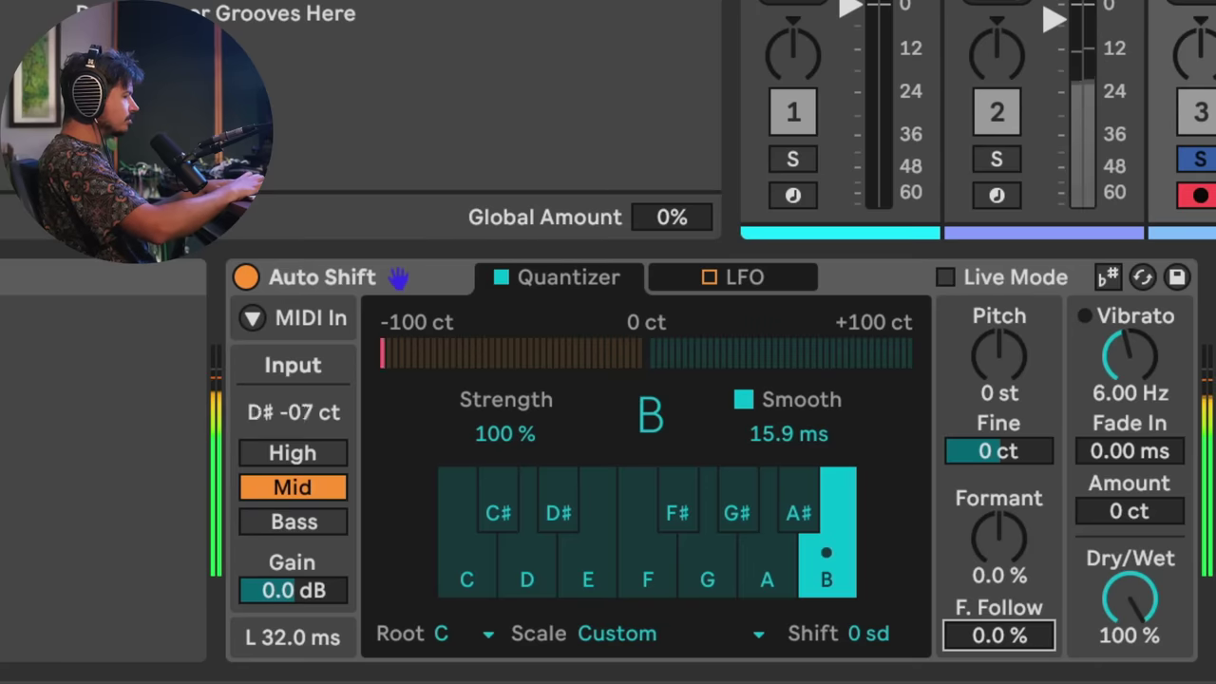
mouse_move(996, 644)
left_mouse_down()
mouse_move(995, 571)
mouse_move(993, 651)
left_mouse_up()
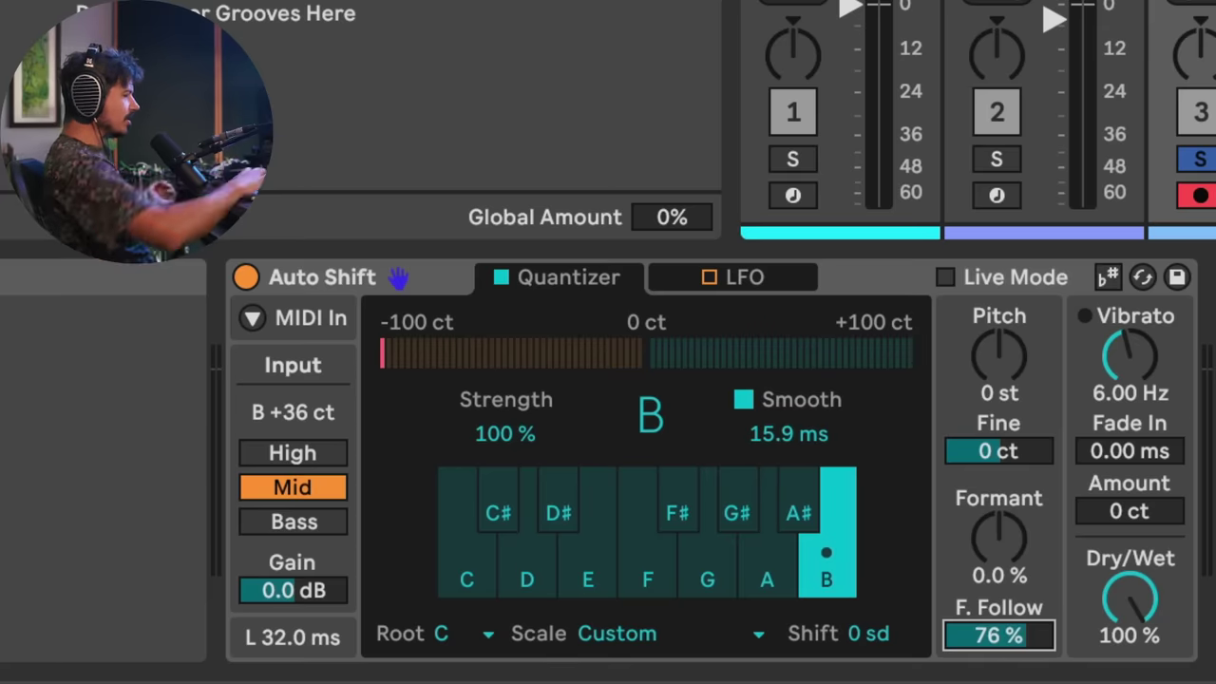
- Return to G# Dorian, then audition vibrato Fade In, Amount and Rate and reset them to defaults
left_click(1106, 276)
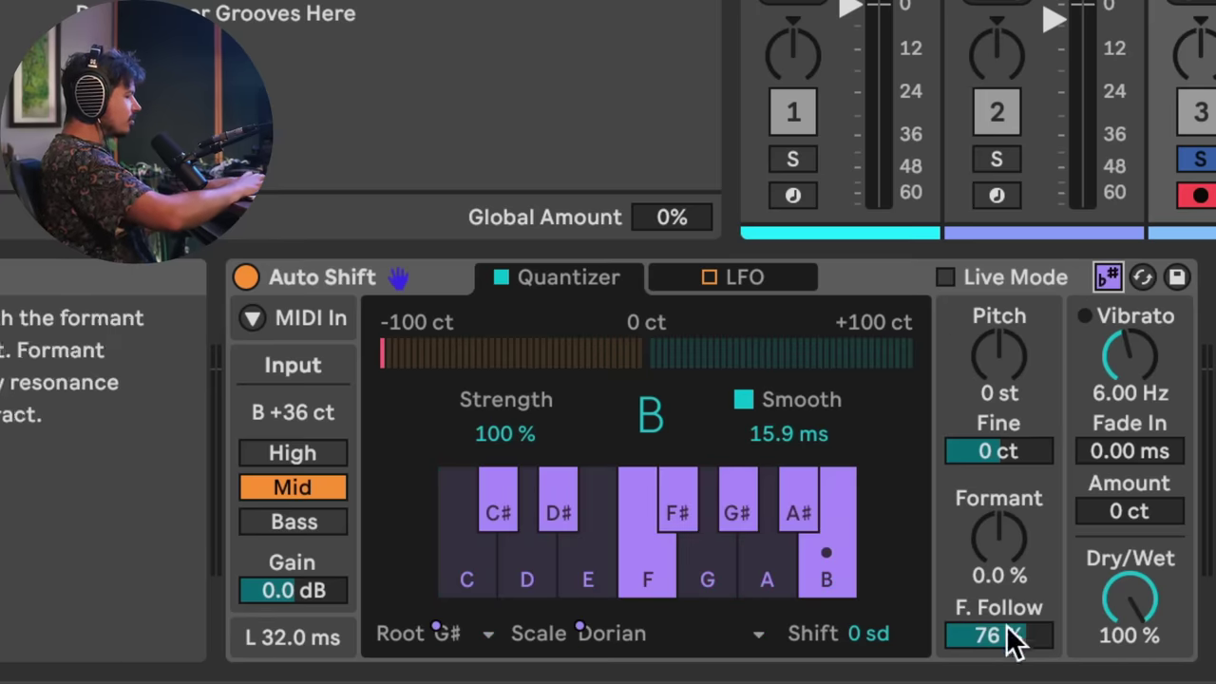
left_click_drag(1129, 450, 1129, 427)
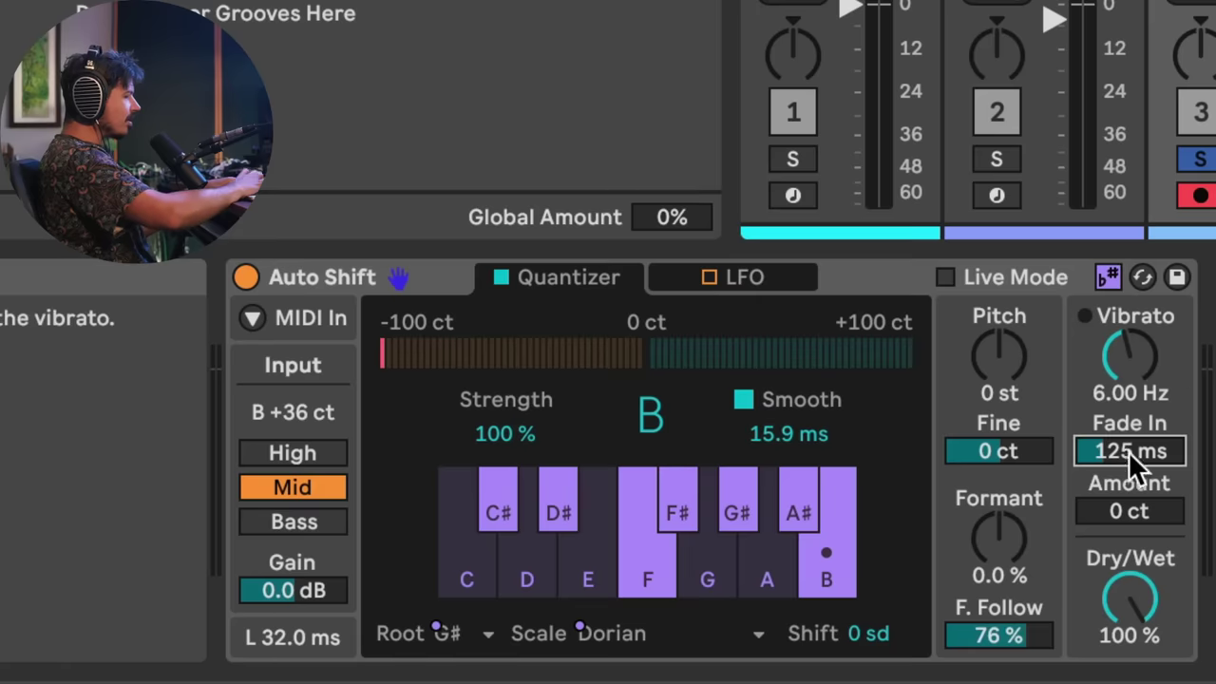
left_click_drag(1128, 511, 1124, 560)
left_click_drag(1129, 357, 1129, 304)
mouse_move(1124, 511)
left_mouse_down()
mouse_move(1124, 475)
mouse_move(1117, 511)
left_mouse_up()
double_click(1129, 451)
double_click(1131, 359)
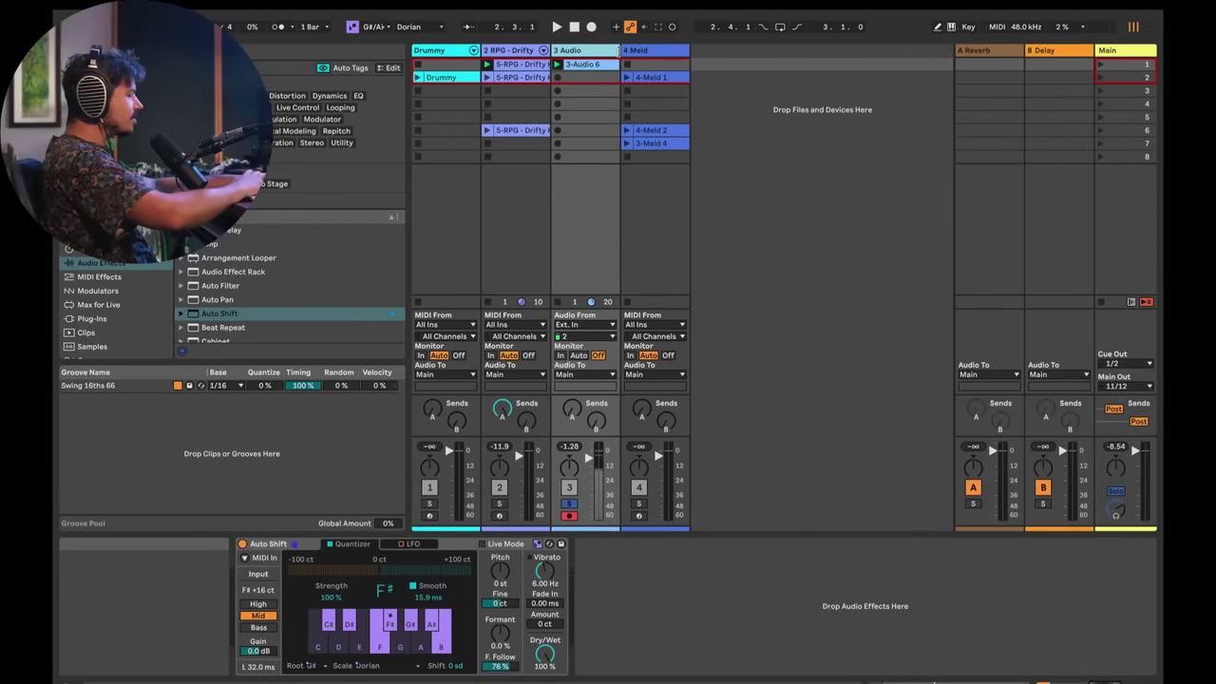
- Duplicate the 3-Audio track with Ctrl+D and select the new track 4
key("ctrl+d")
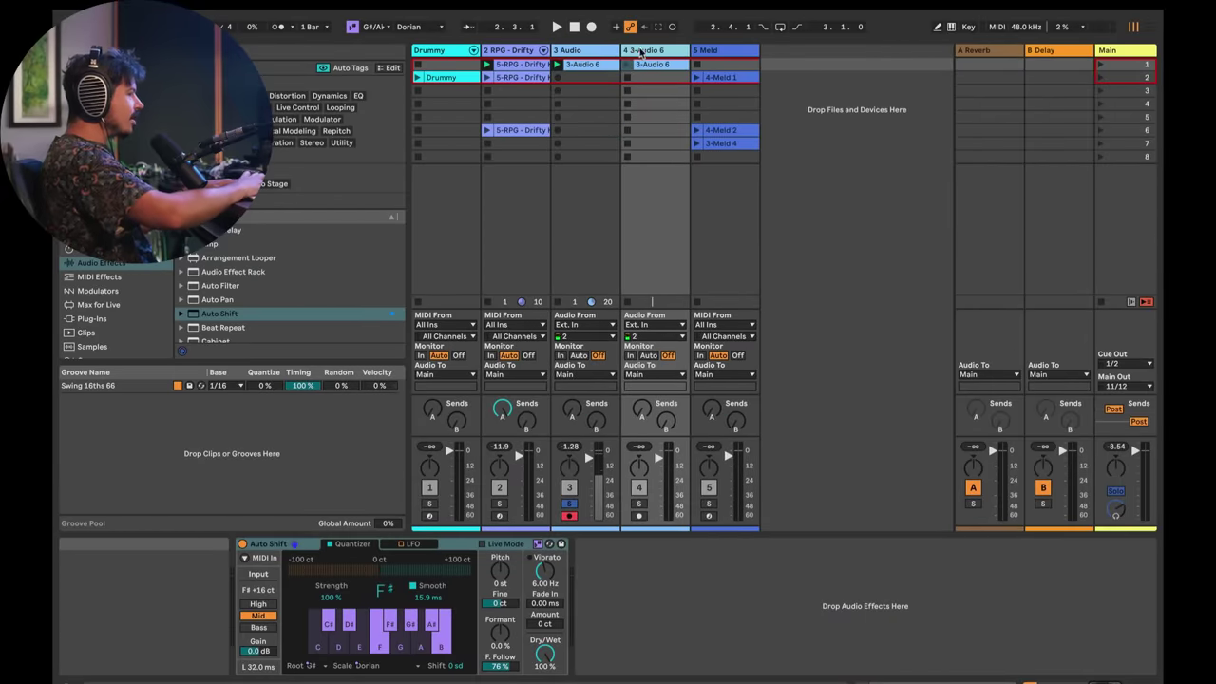
key("Left")
left_click(659, 270)
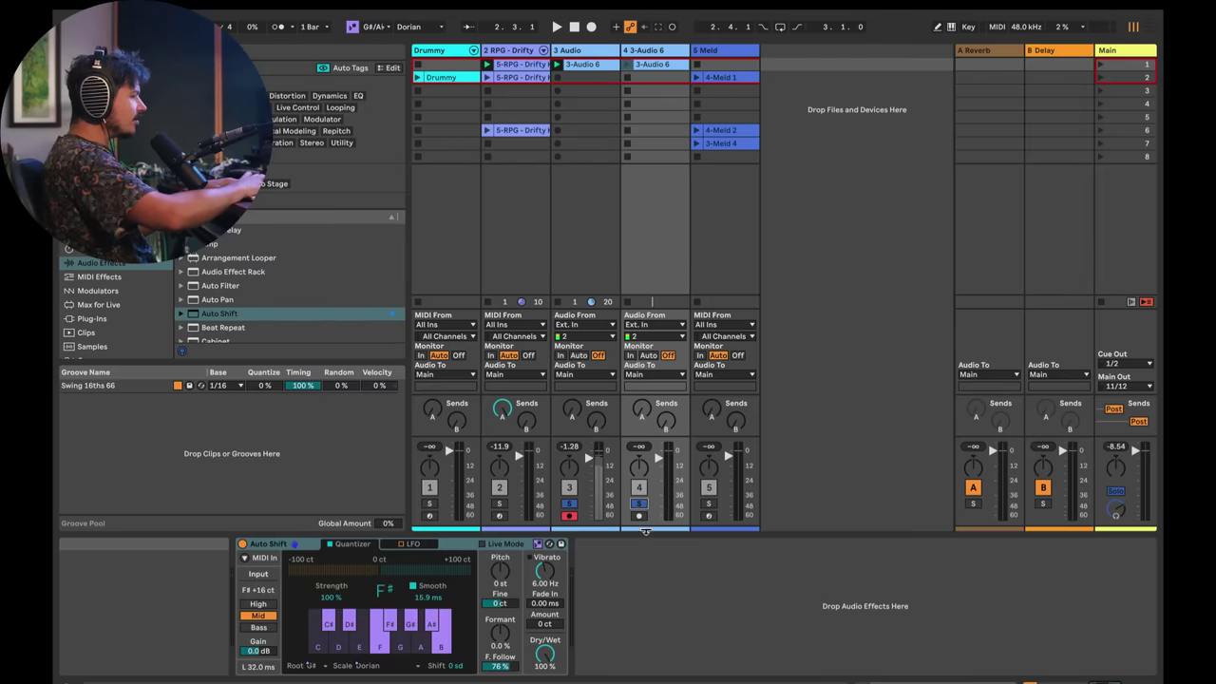
- Start playback, zero F. Follow to 0% and slightly lengthen the Smooth time
key("space")
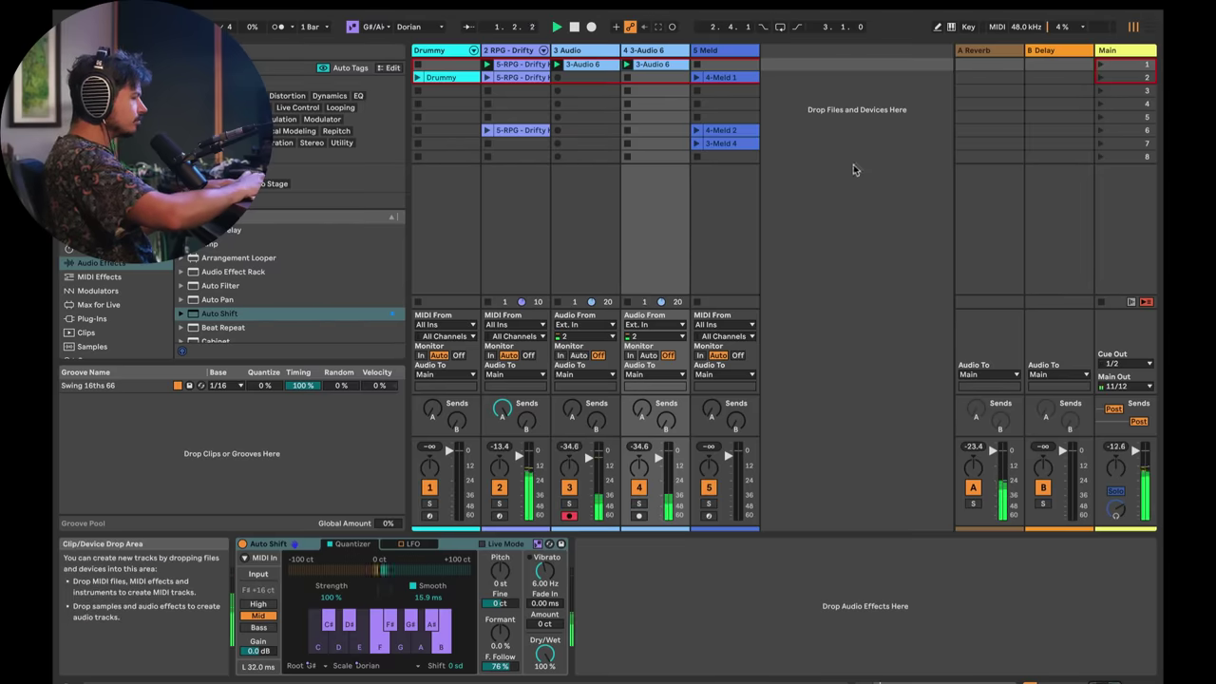
left_click(503, 666)
key("Delete")
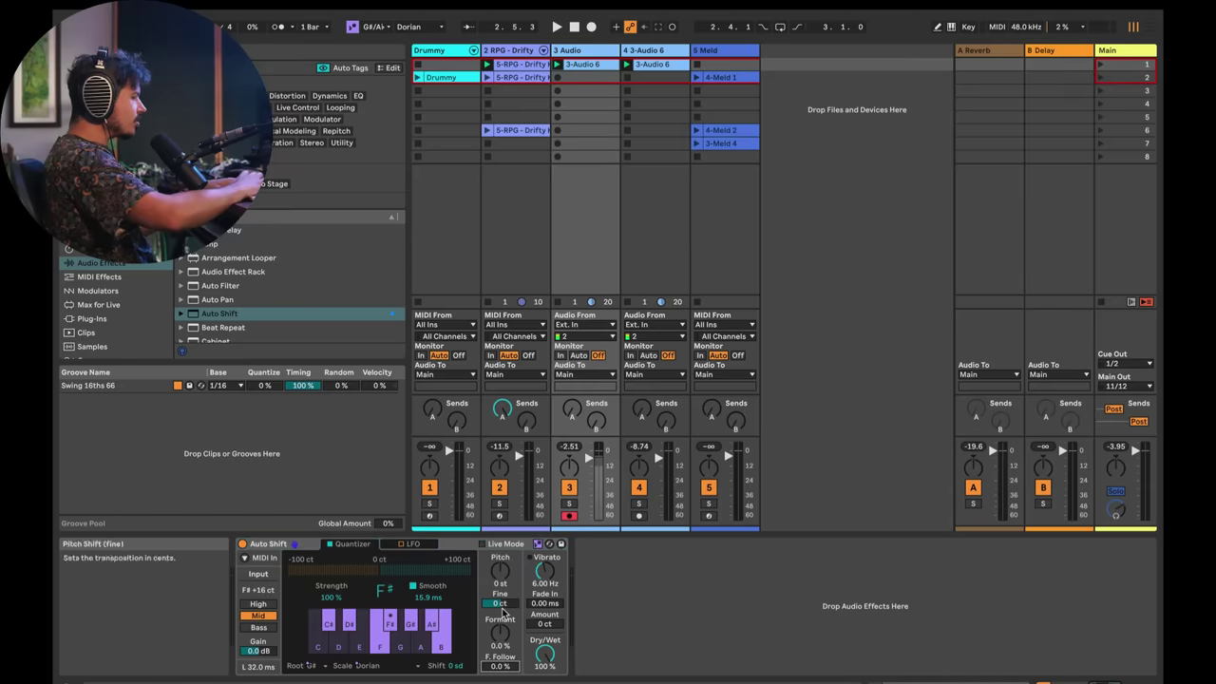
left_click_drag(424, 599, 424, 597)
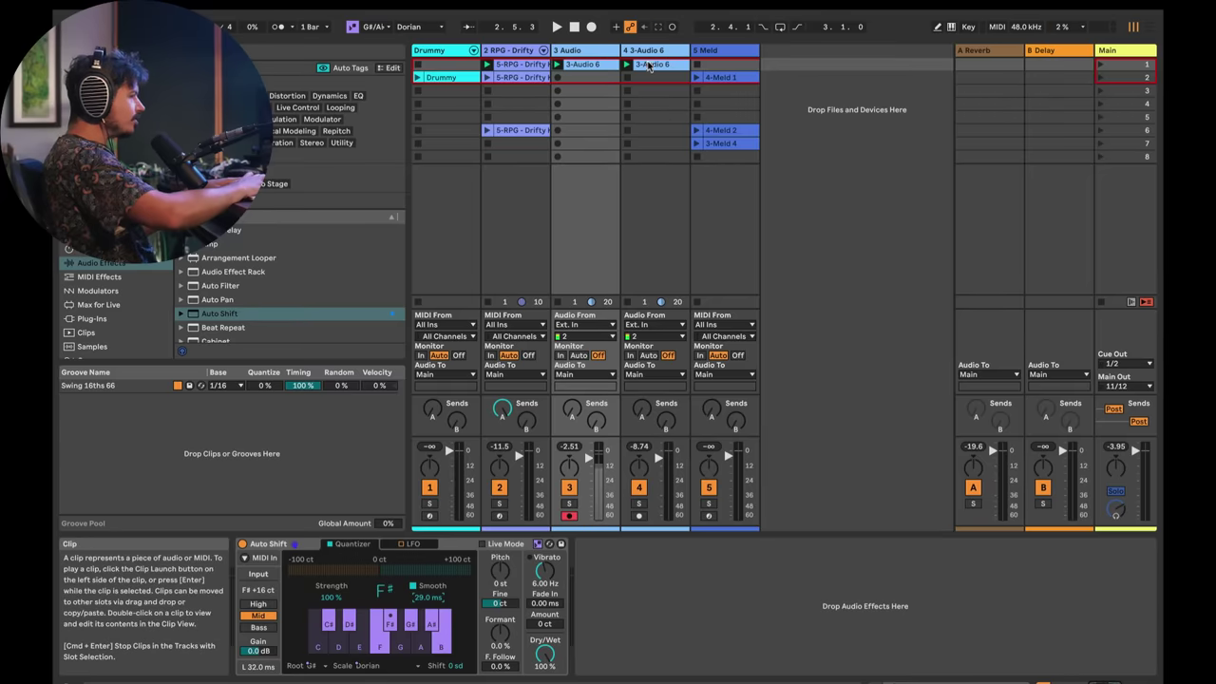
- On copied track 4, detune Auto Shift's Fine pitch to 5 ct and play it back
left_click(649, 64)
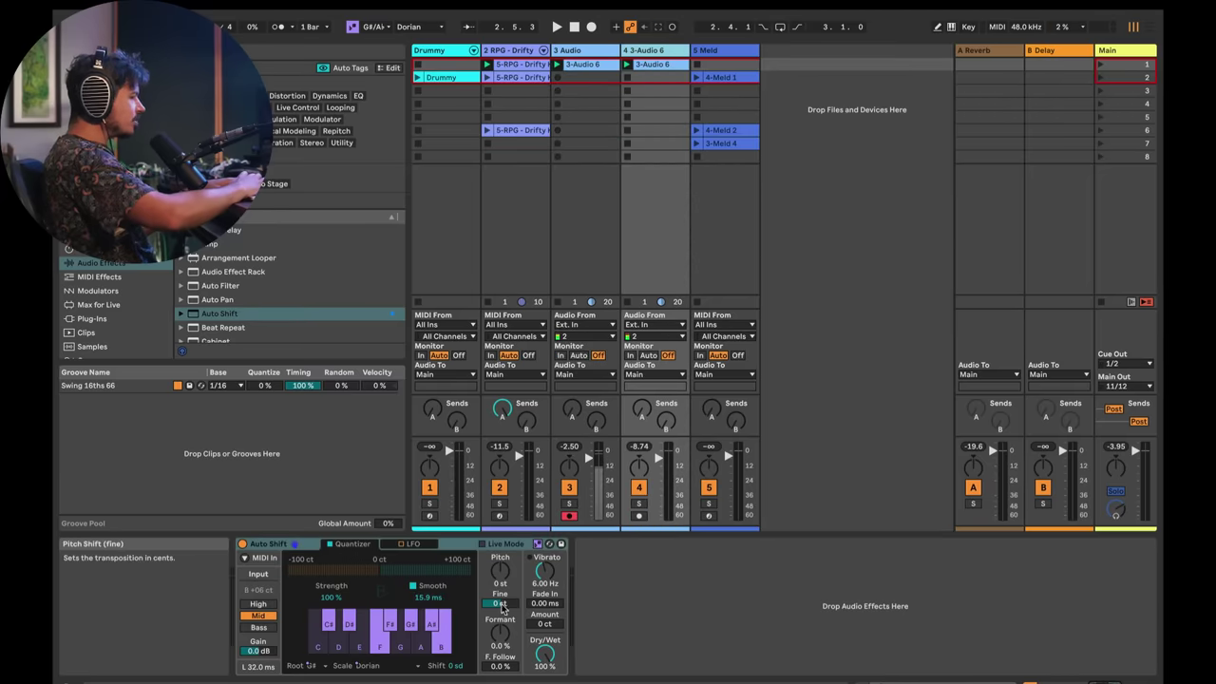
left_click_drag(503, 608, 502, 602)
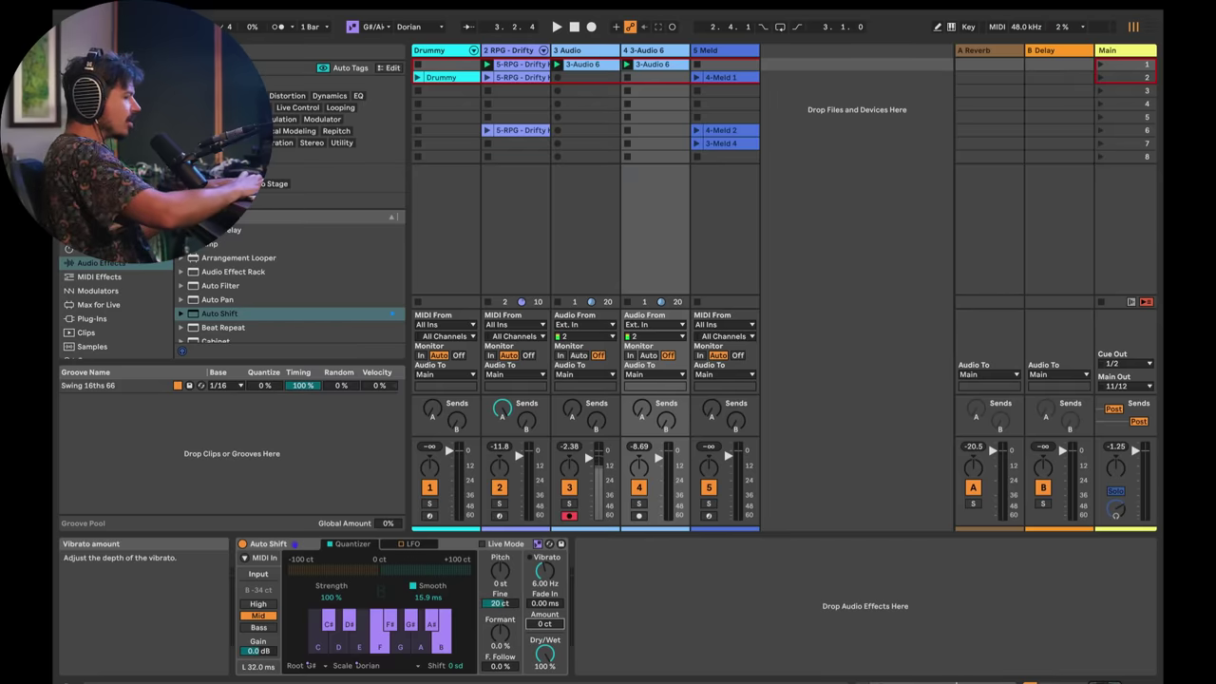
key("space")
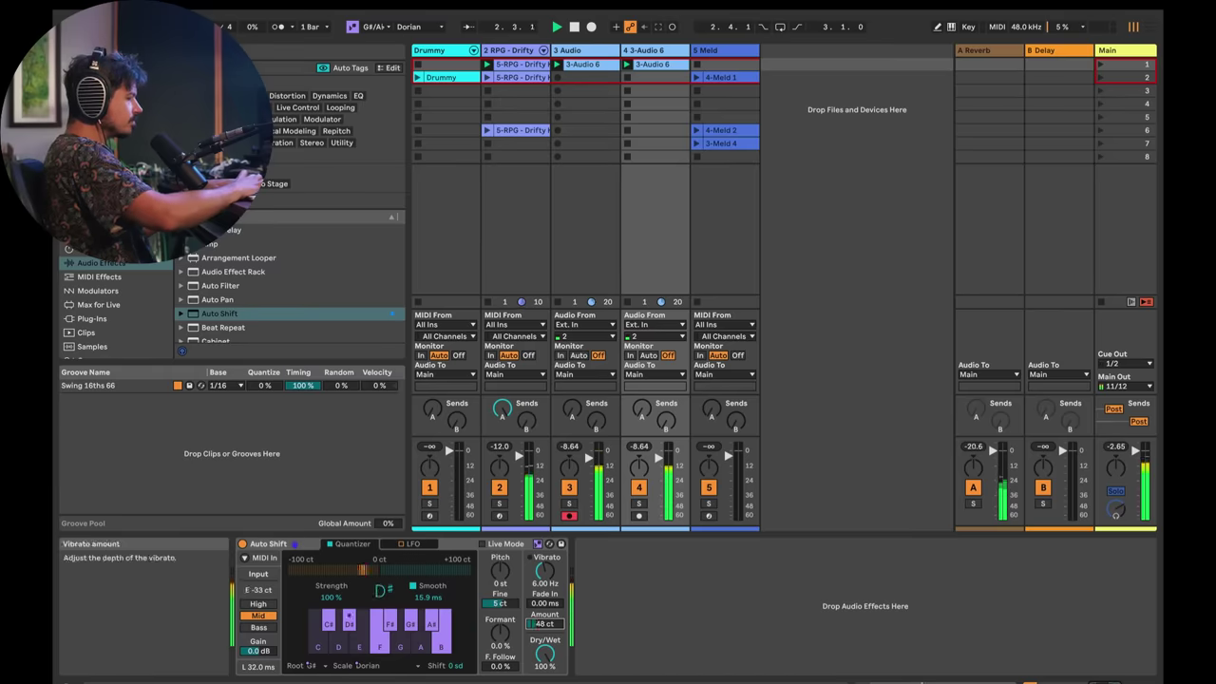
- Stop playback and raise Auto Shift's Shift to 2 sd within G# Dorian
key("space")
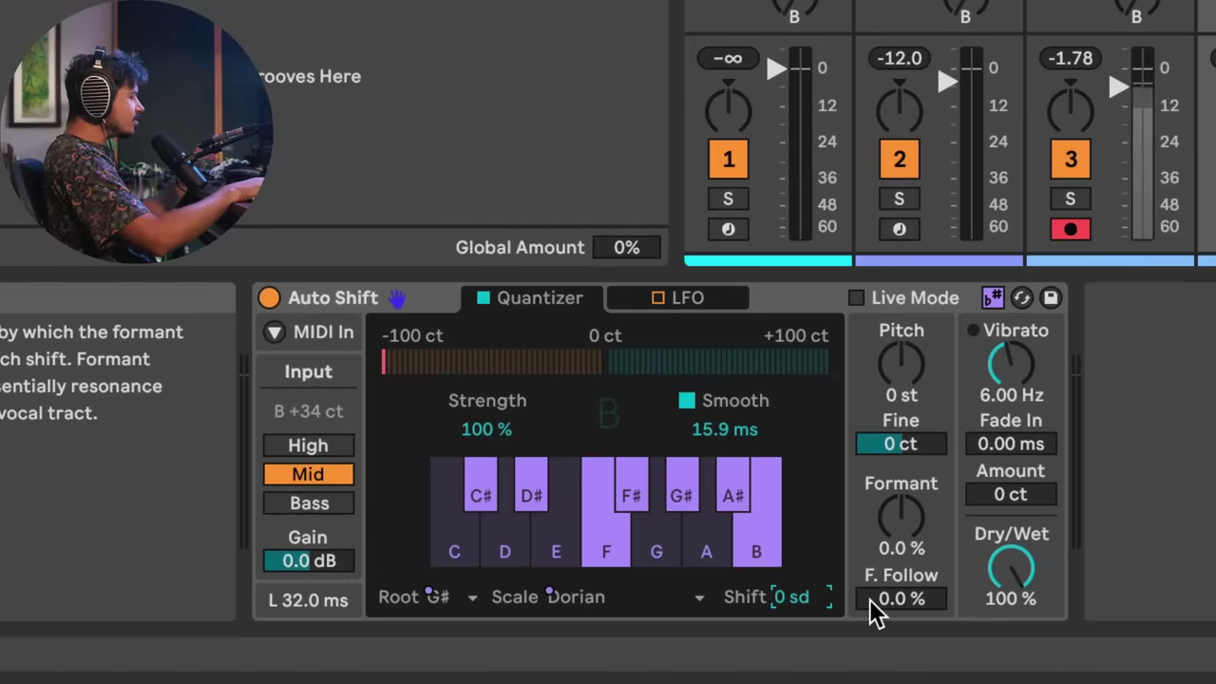
key("Up")
key("Up")
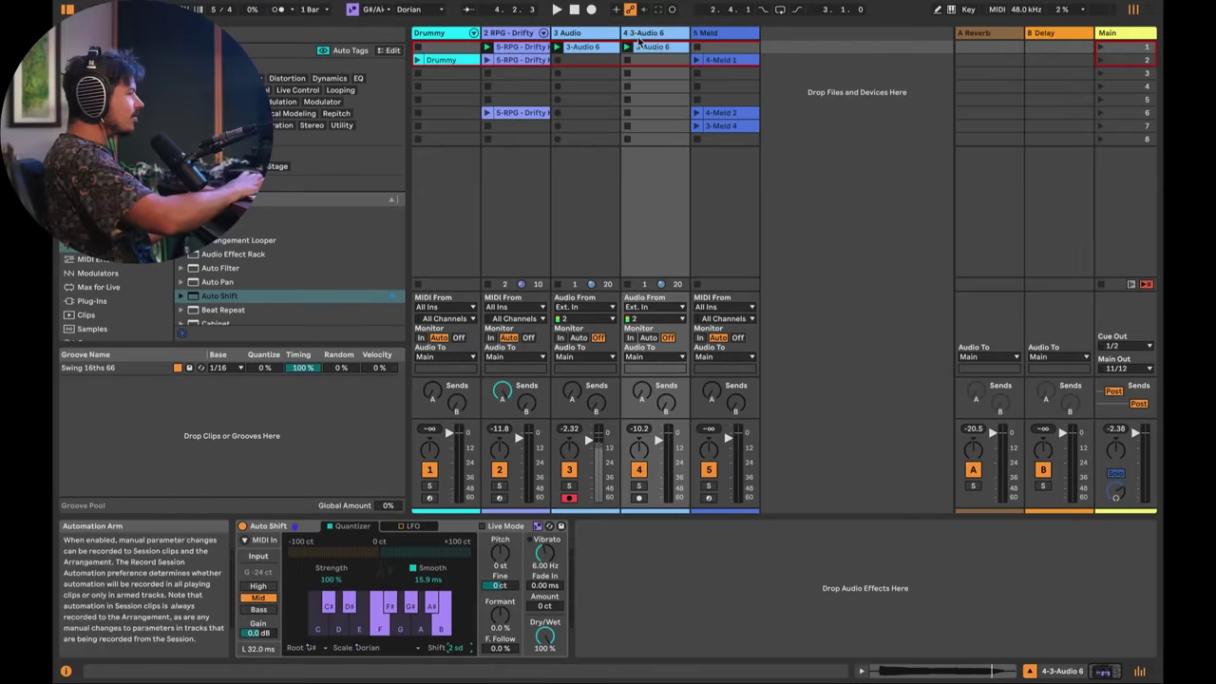
- Duplicate track 4, set the copy's Shift to 4 sd, and raise its Send A to the reverb
key("ctrl+d")
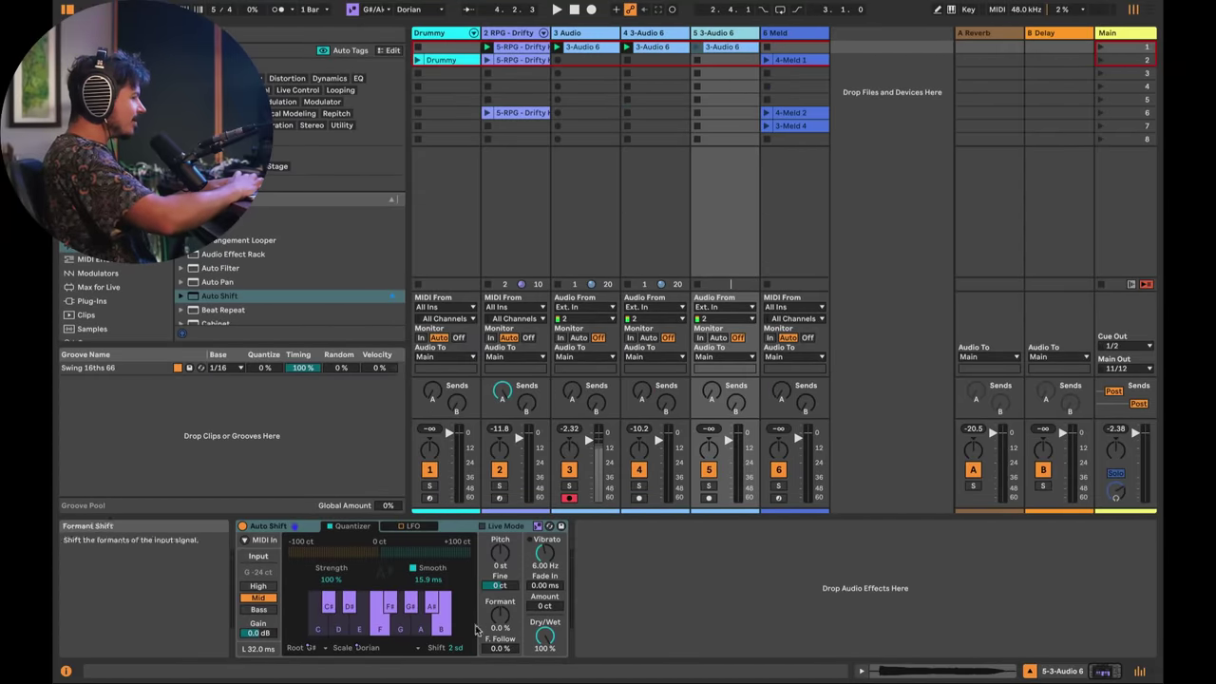
left_click_drag(463, 653, 463, 646)
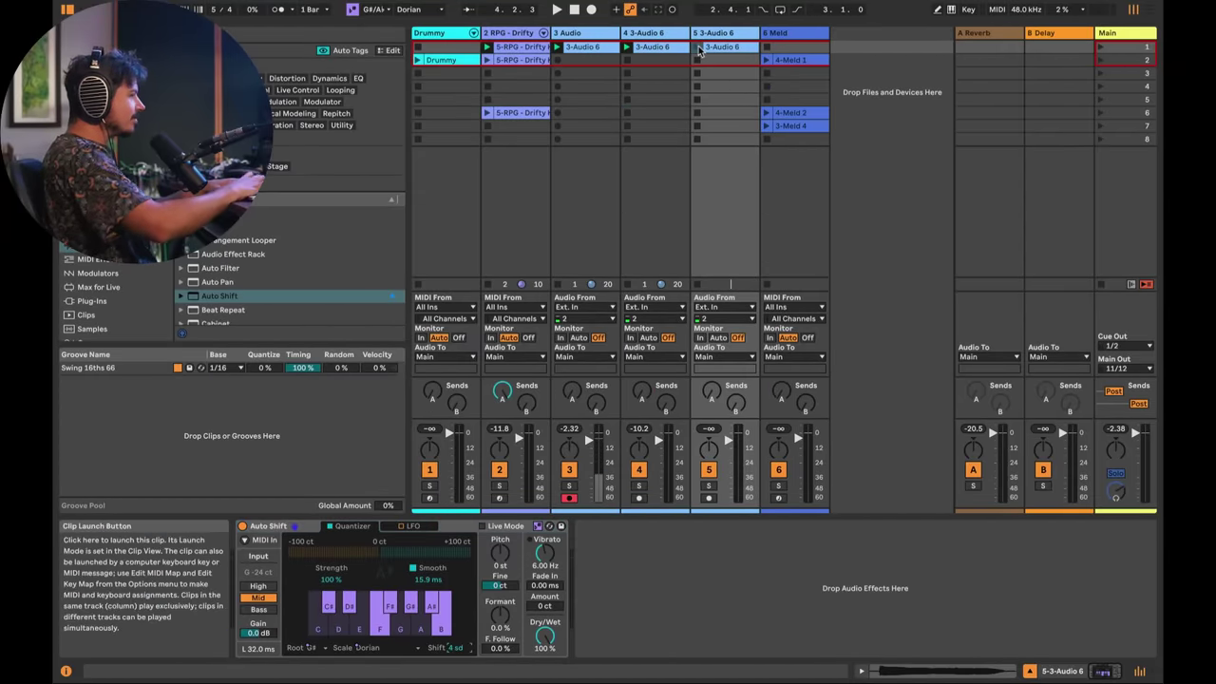
key("space")
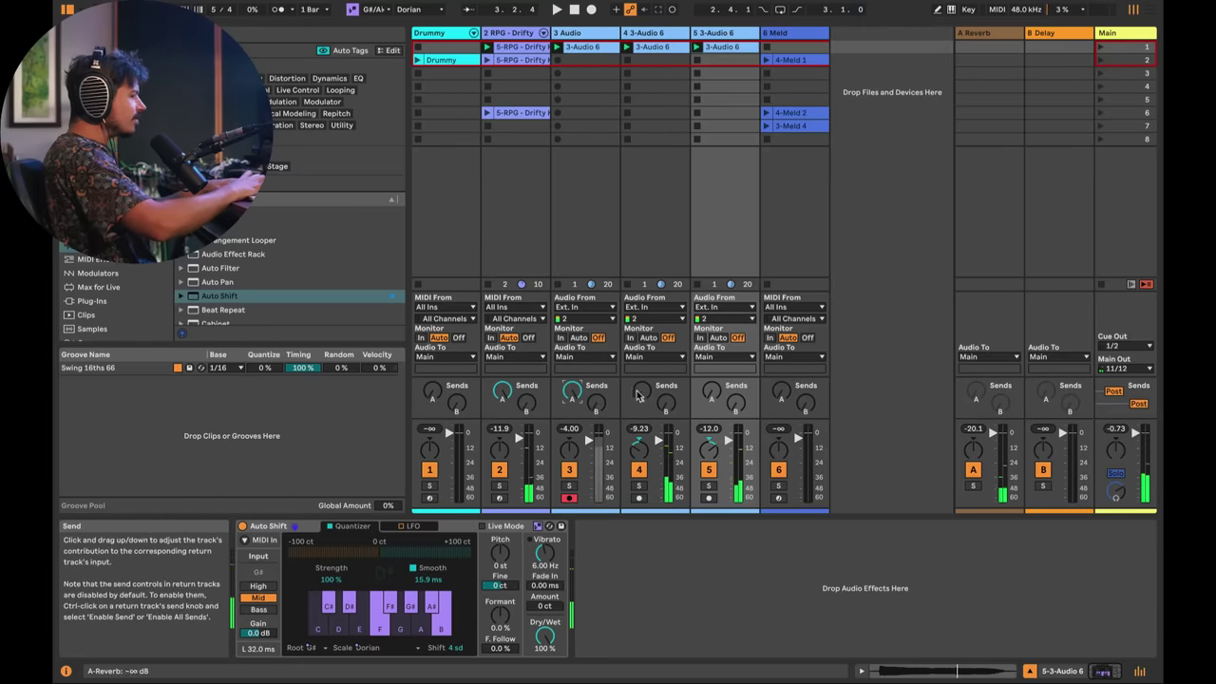
left_click_drag(714, 402, 714, 361)
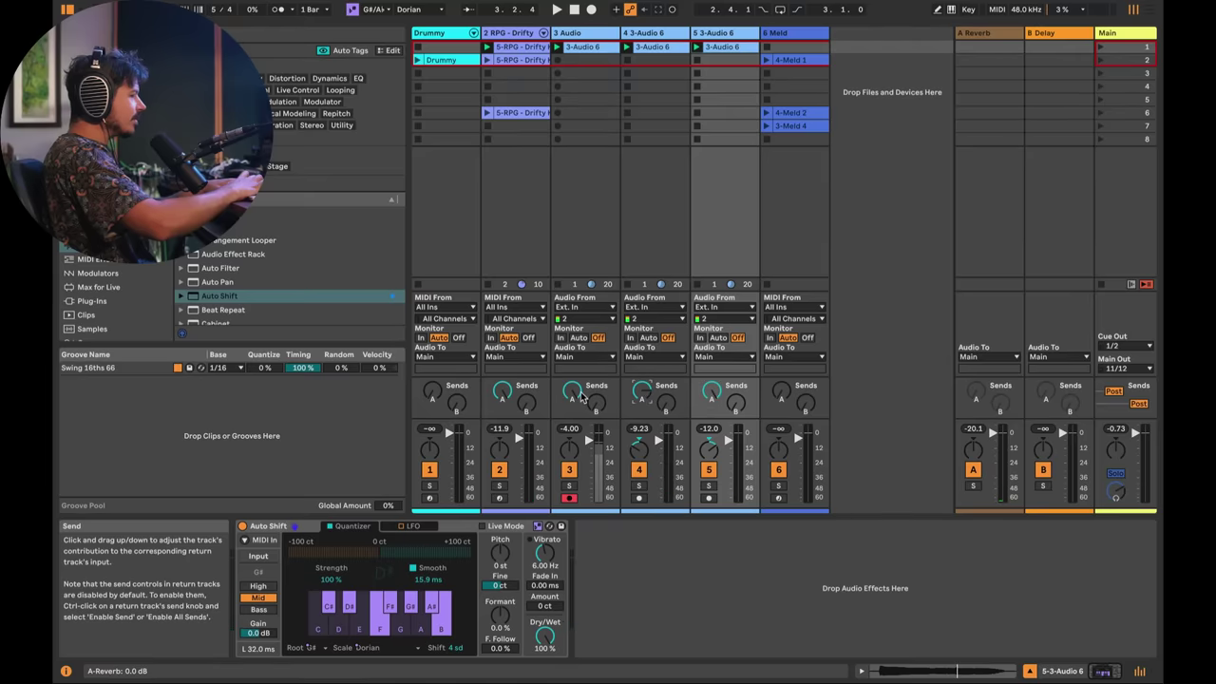
key("space")
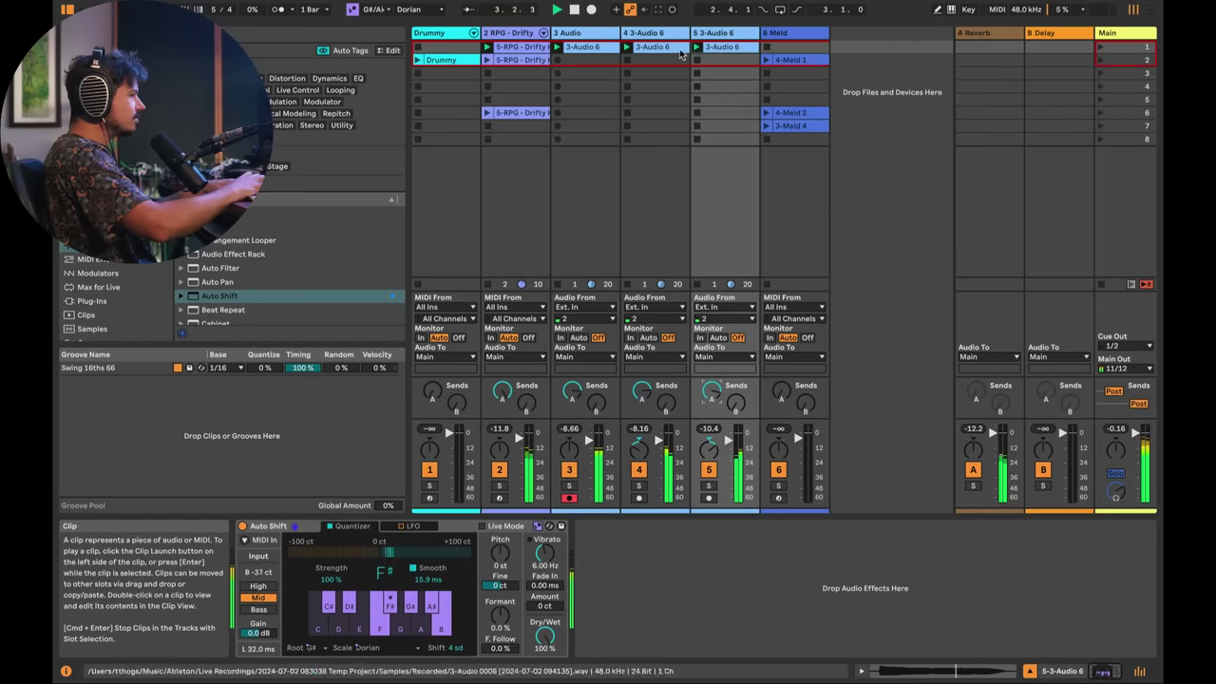
- Select the original unshifted 3-Audio vocal track
left_click(585, 47)
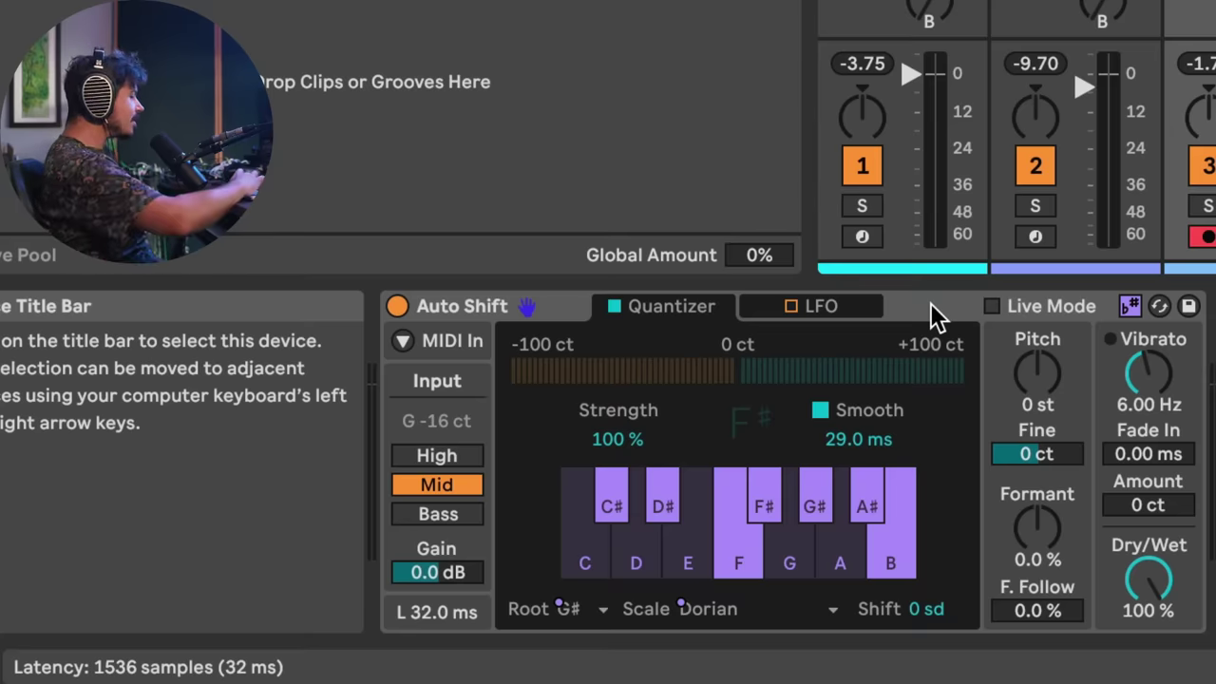
- Enable Auto Shift's Live Mode, dropping the vocal's latency from 32 ms to 0
left_click(992, 308)
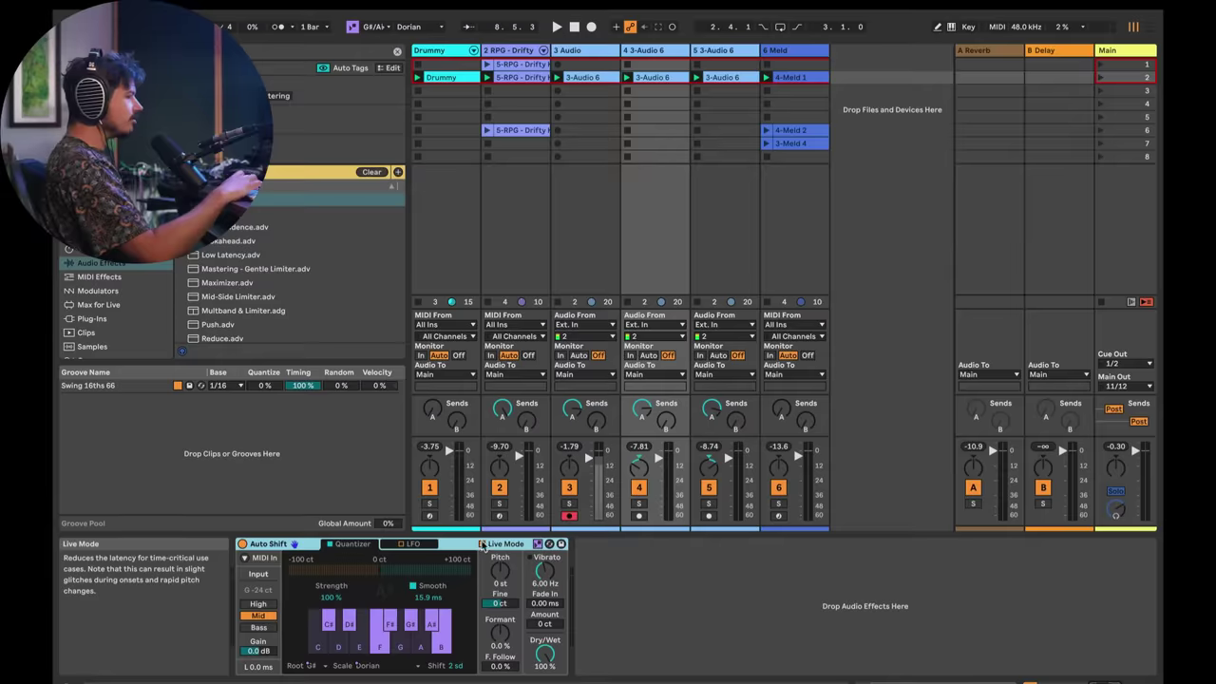
- Turn Live Mode back off, then play and stop the set to compare
left_click(482, 544)
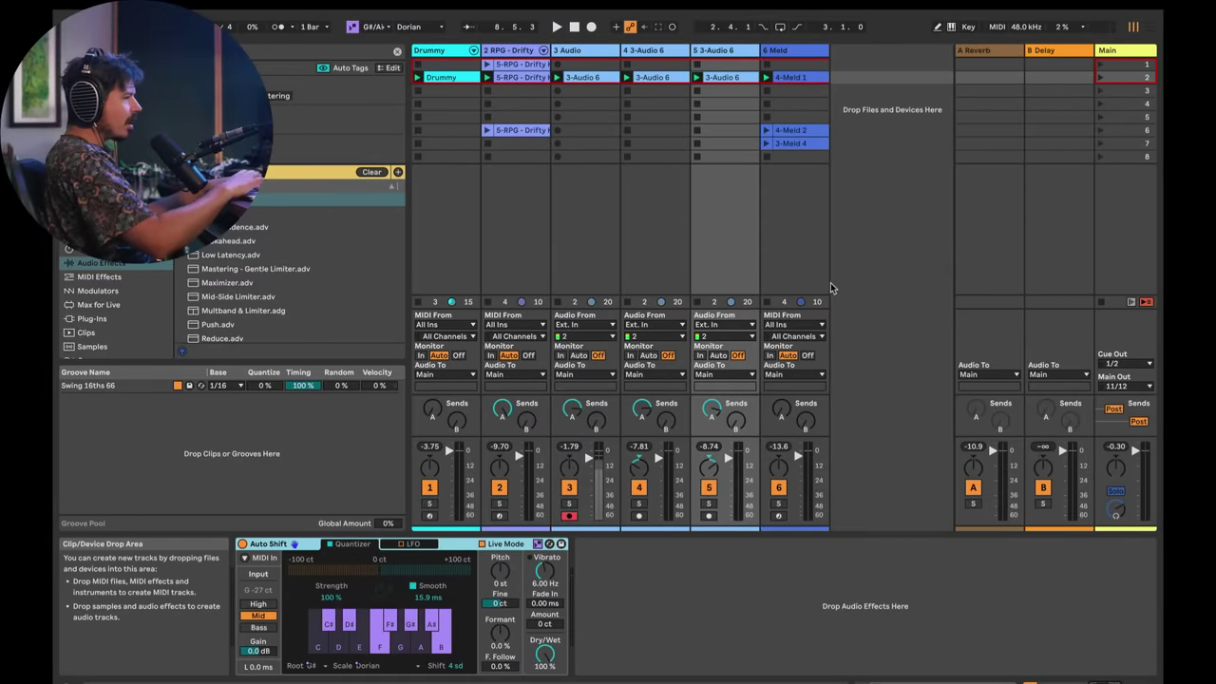
key("space")
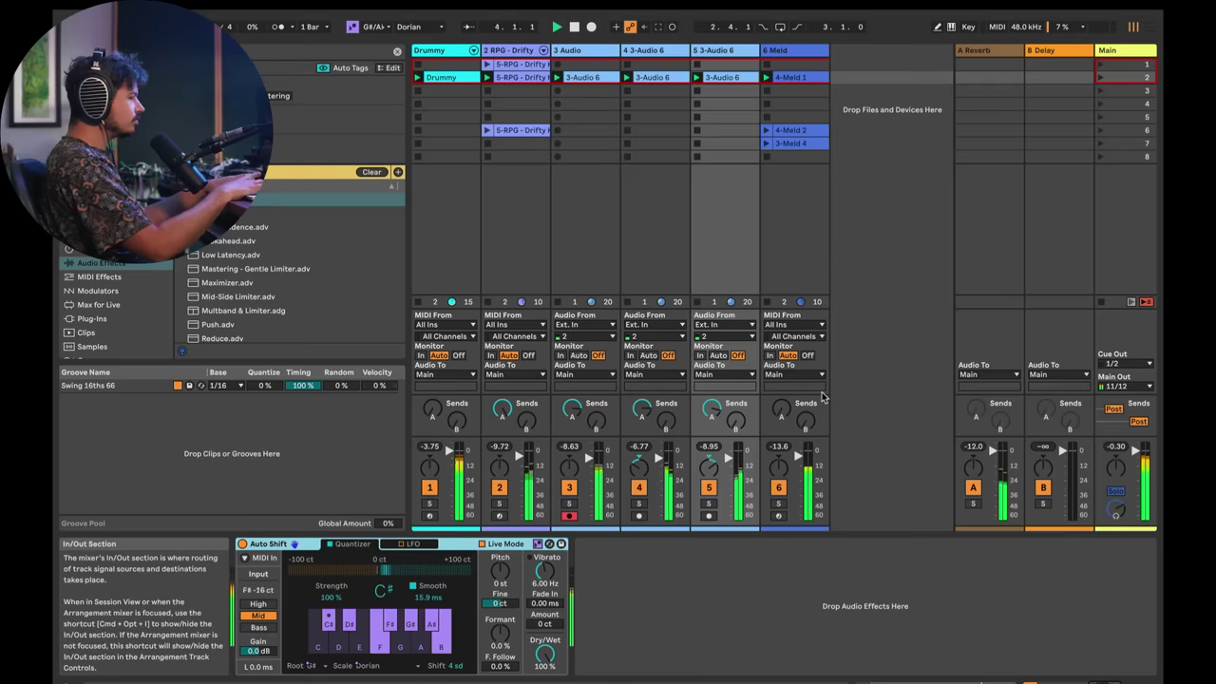
key("space")
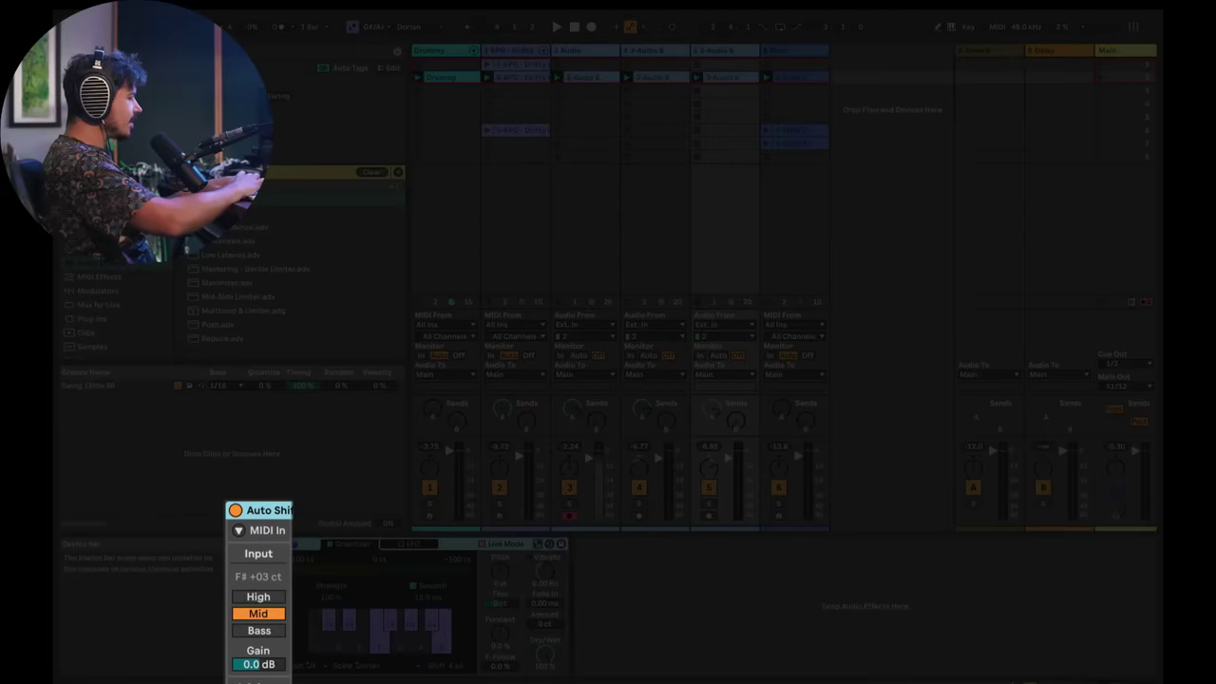
- Unfold Auto Shift's MIDI settings and insert a new audio track after track 5
left_click(239, 531)
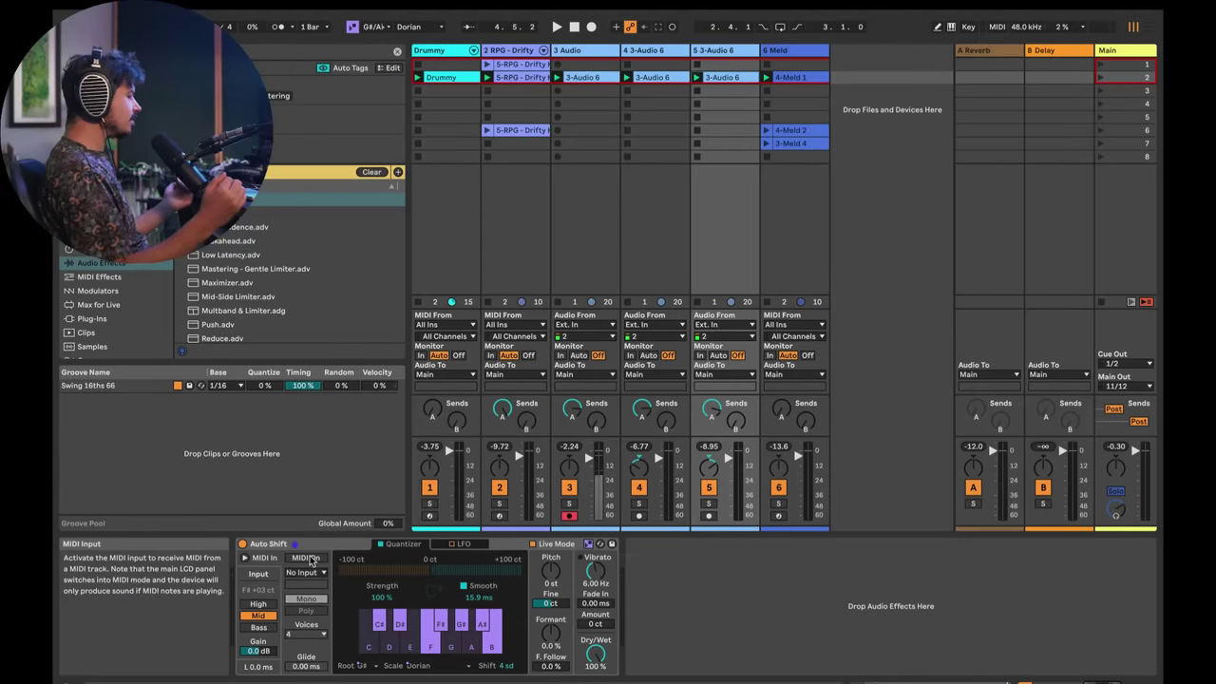
right_click(719, 53)
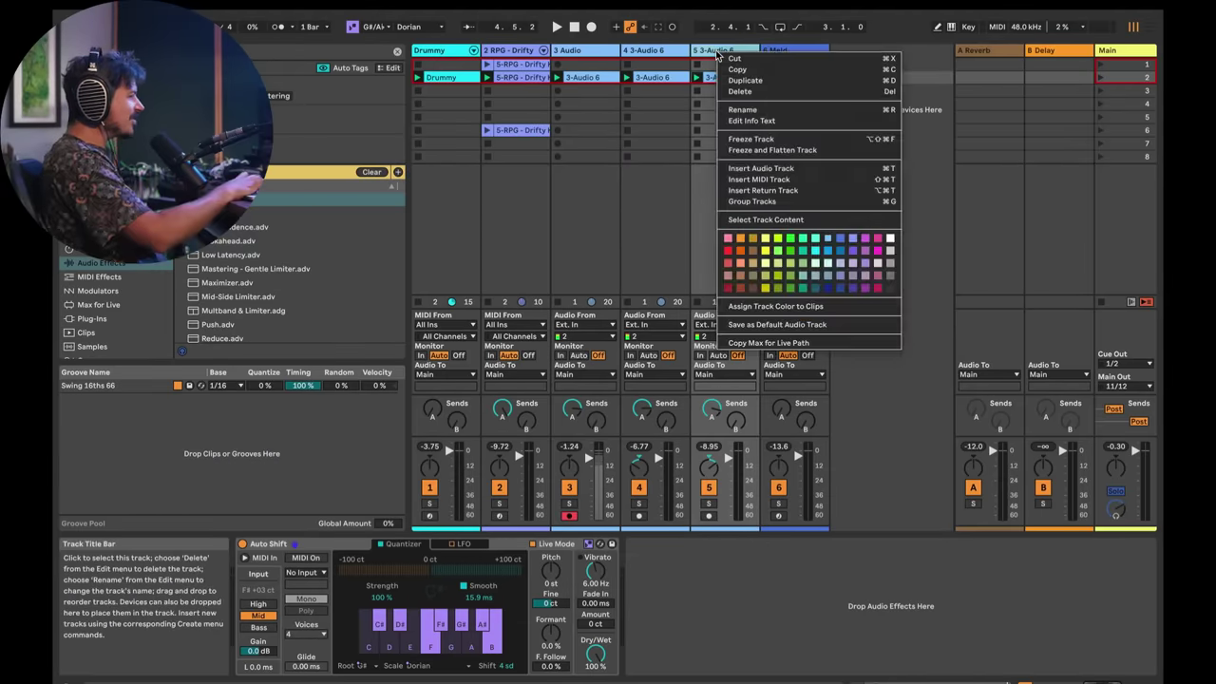
left_click(765, 168)
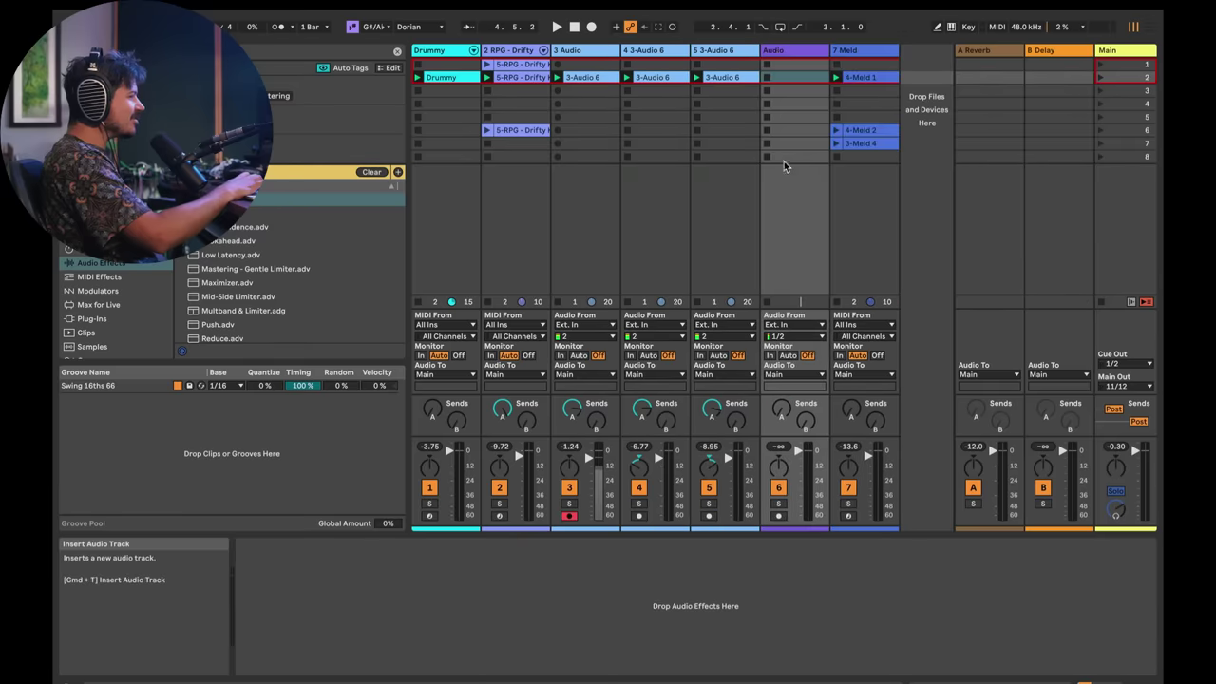
- Arm the new track, set its input to channel 2, and record a looping Audio 2 clip
left_click(778, 516)
left_click(794, 335)
left_click(787, 403)
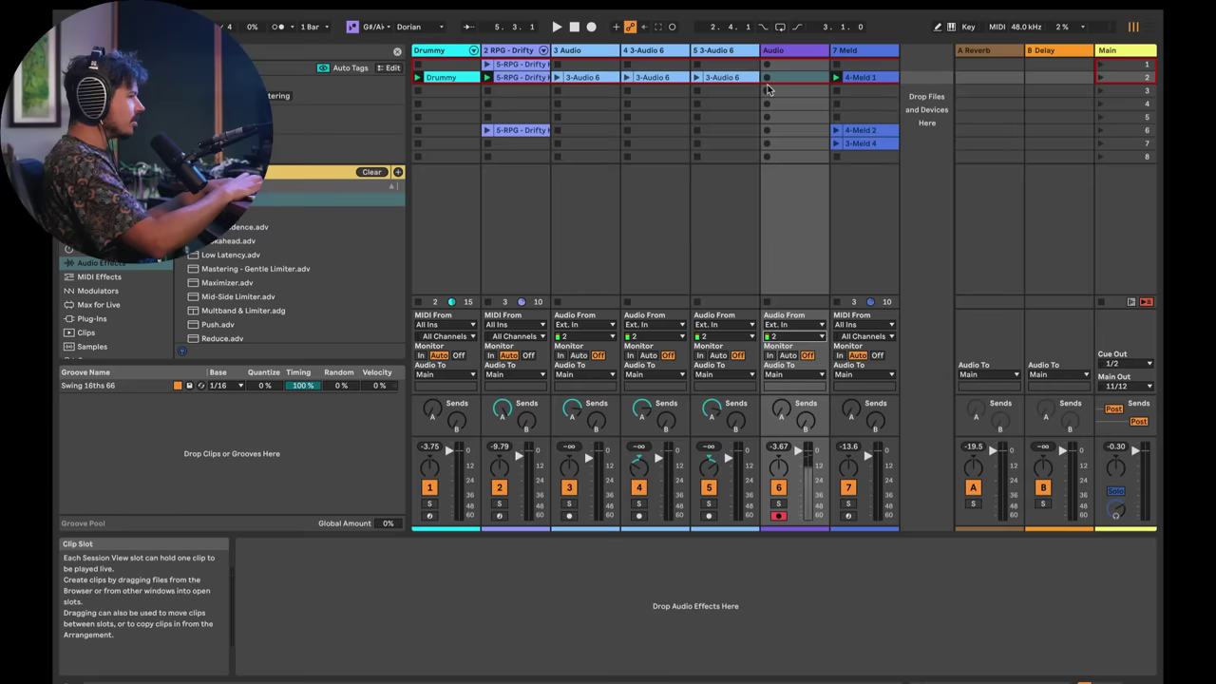
left_click(767, 79)
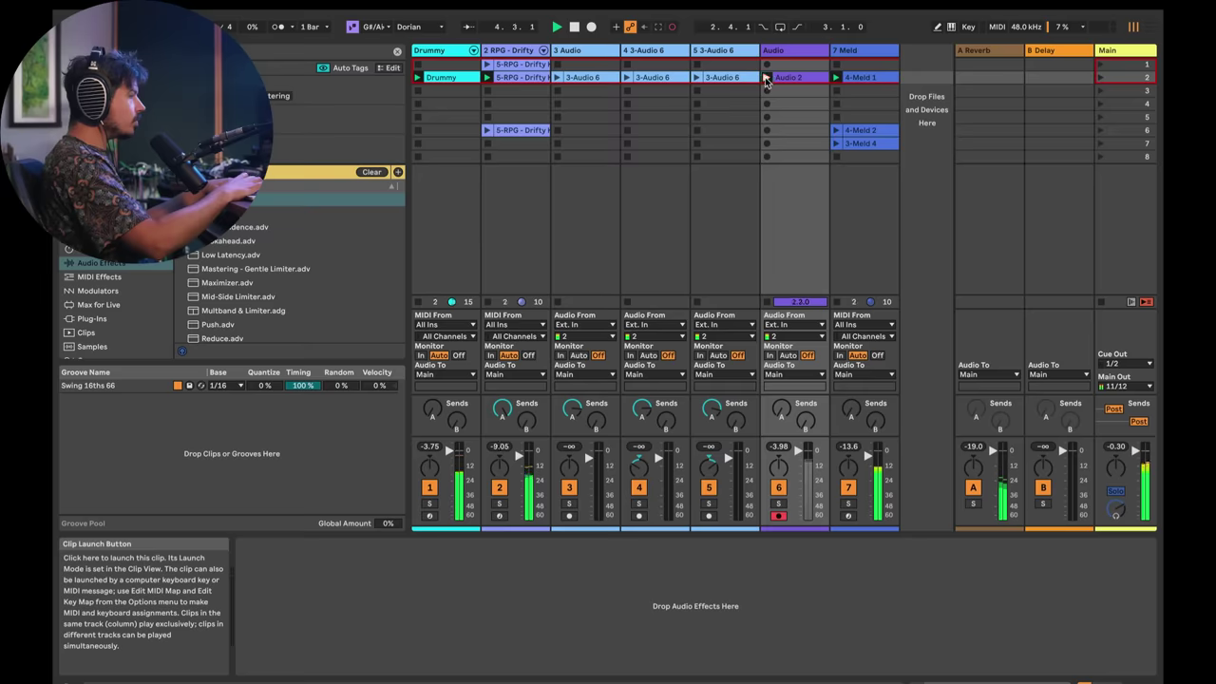
left_click(767, 78)
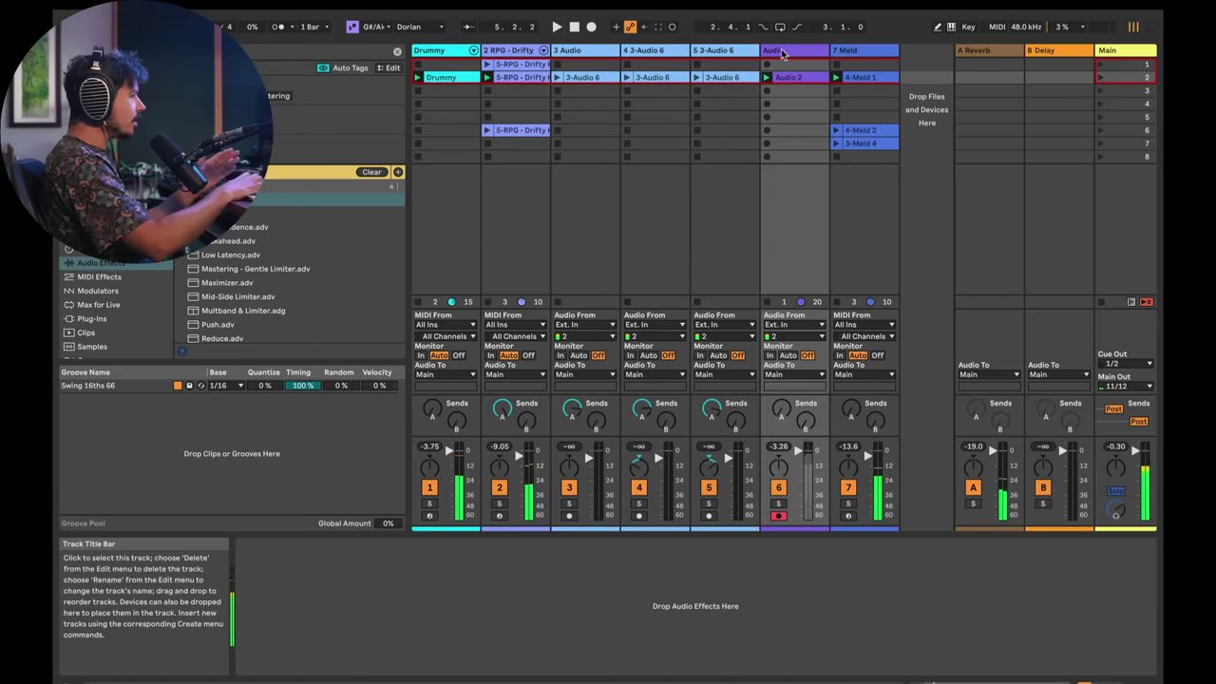
- Drag Auto Shift from Audio Effects onto the new Audio track and switch on MIDI On
left_click(114, 262)
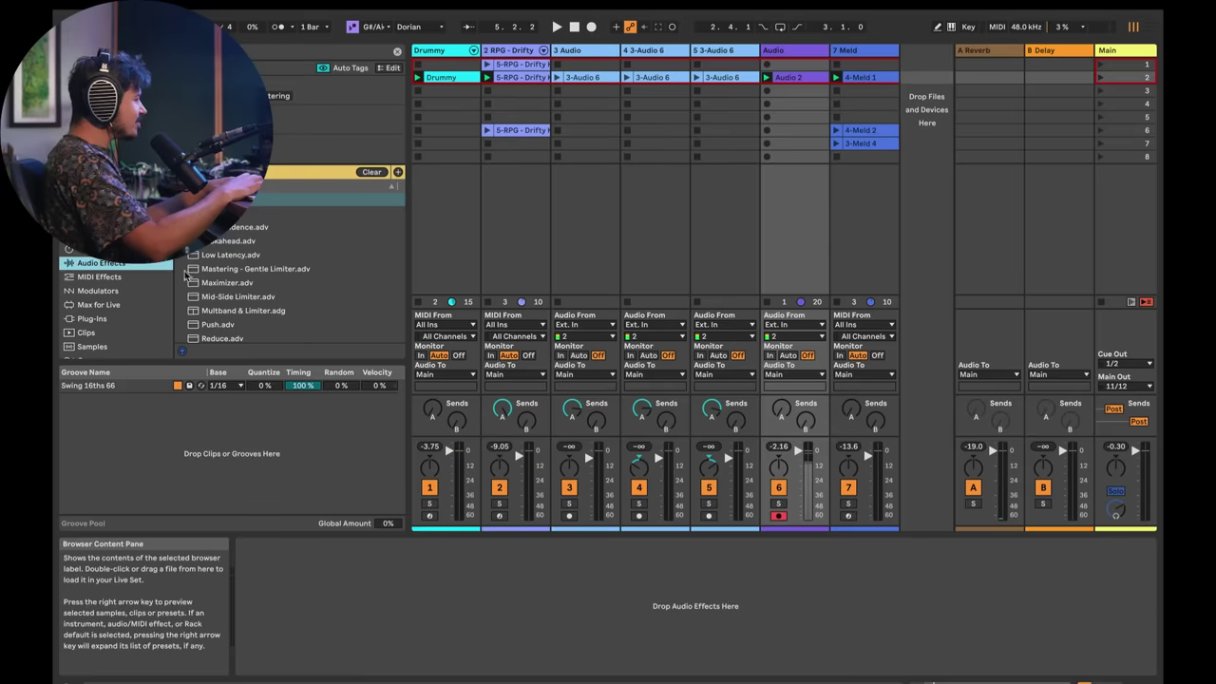
left_click(371, 172)
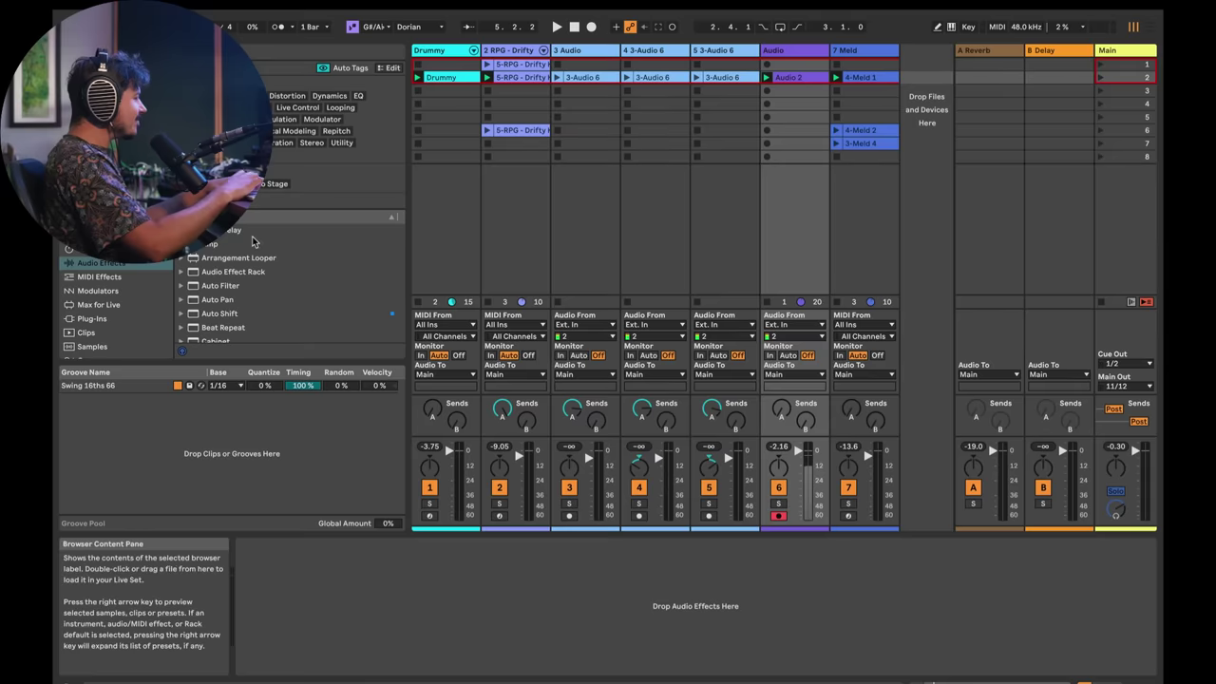
left_click_drag(226, 271, 733, 147)
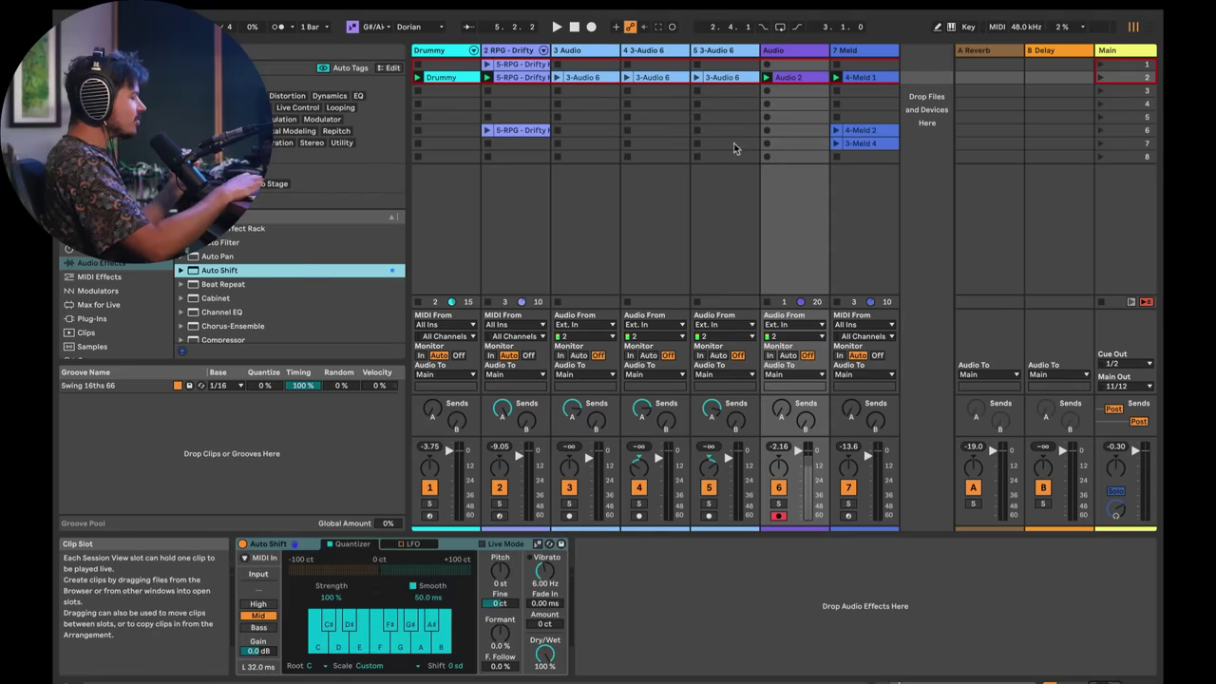
left_click(252, 560)
left_click(305, 558)
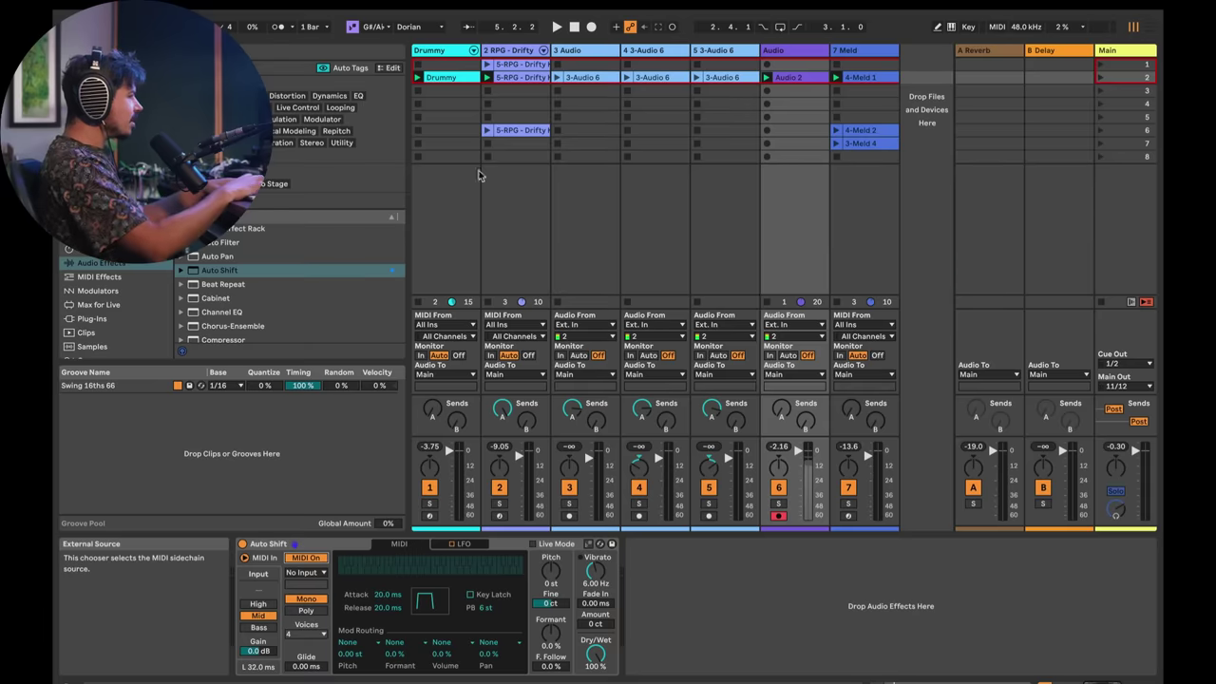
- Launch the RPG - Drifty keys clip and set Auto Shift's MIDI source to 2-RPG - Drifty
left_click(489, 63)
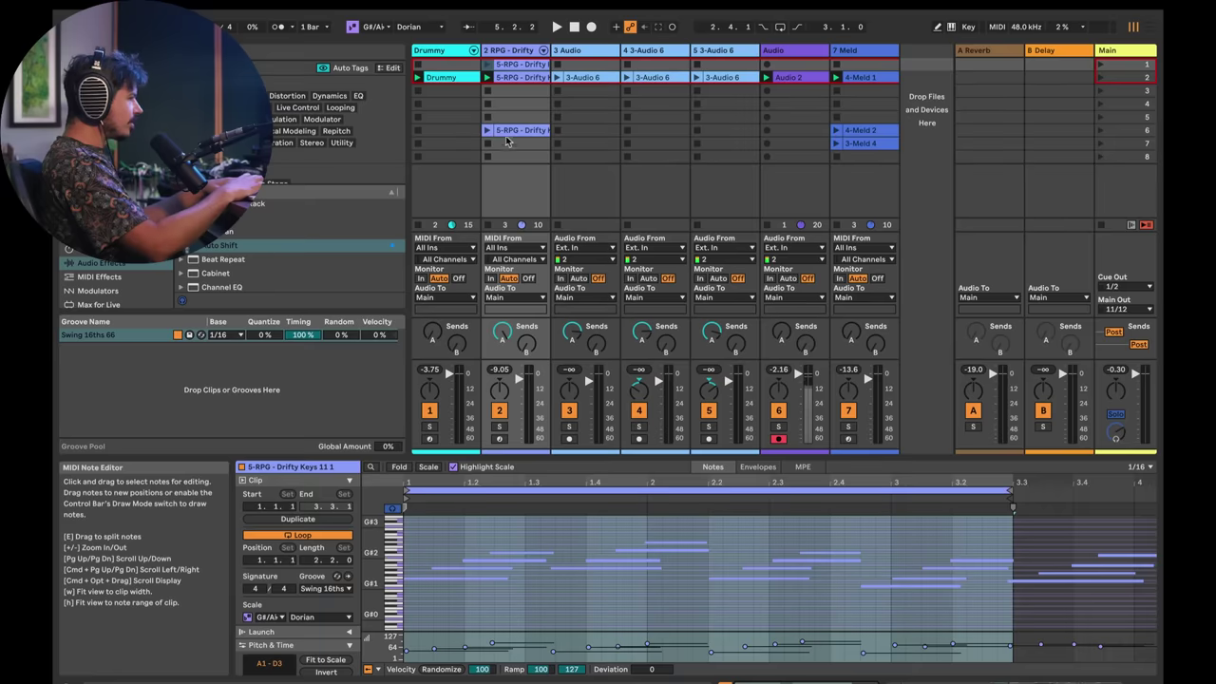
left_click(486, 63)
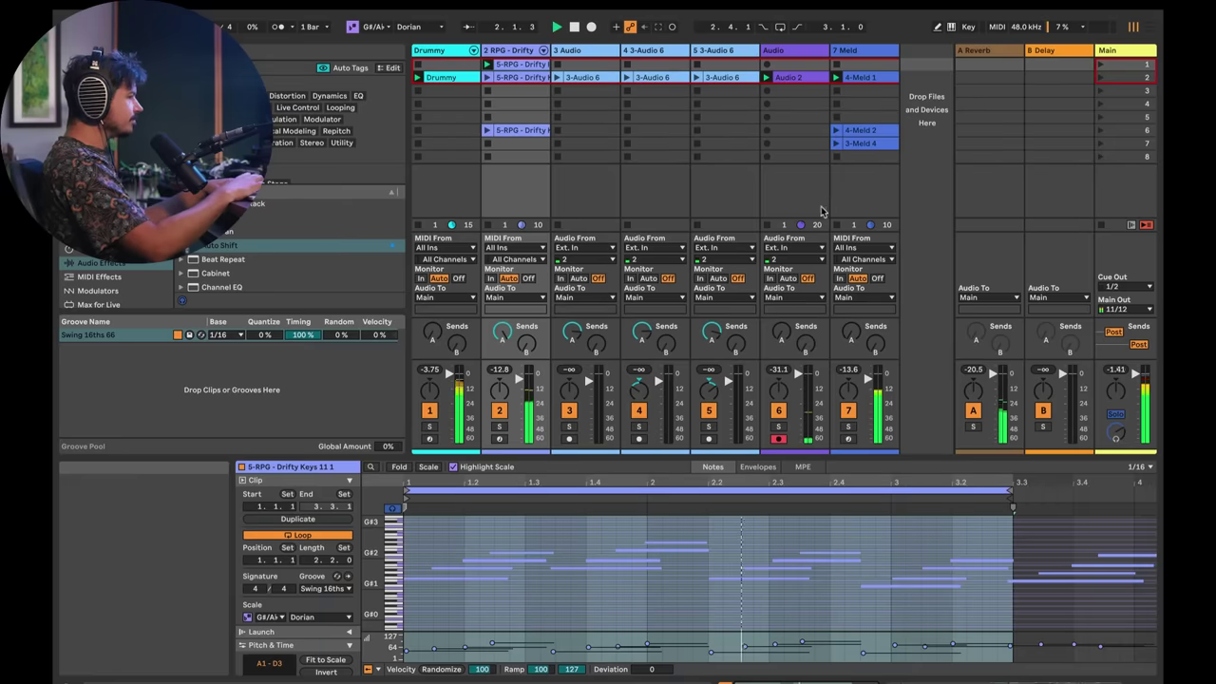
key("shift+Tab")
left_click(783, 50)
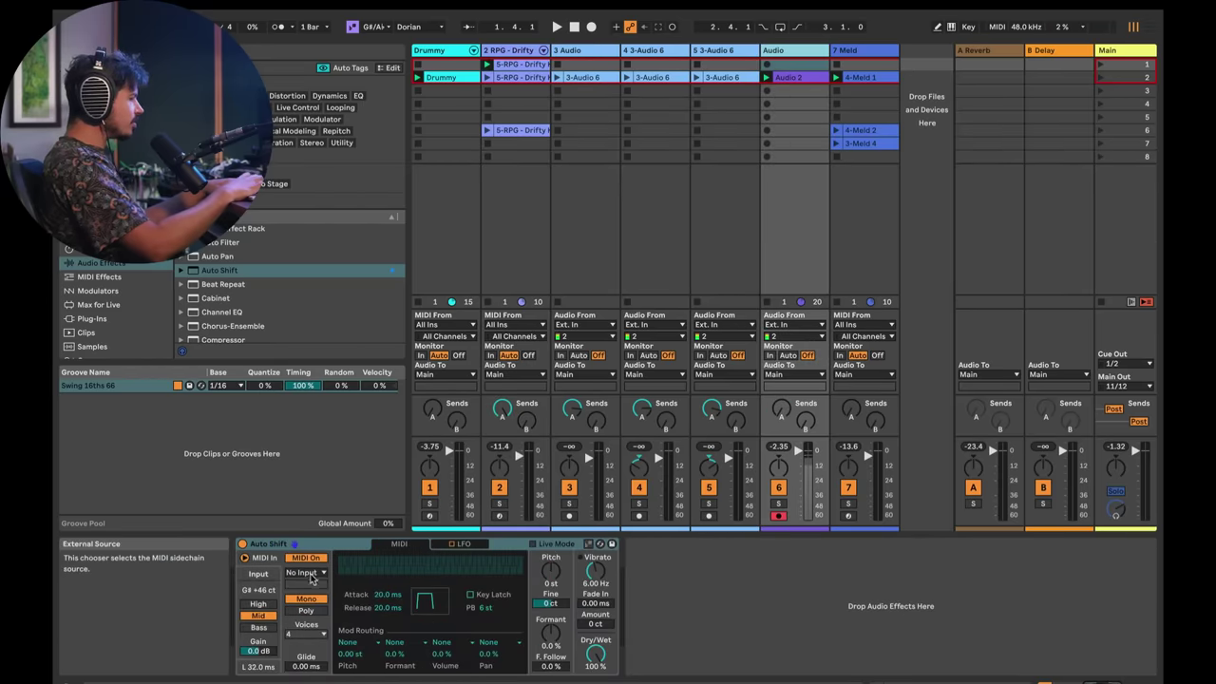
left_click(312, 576)
left_click(313, 597)
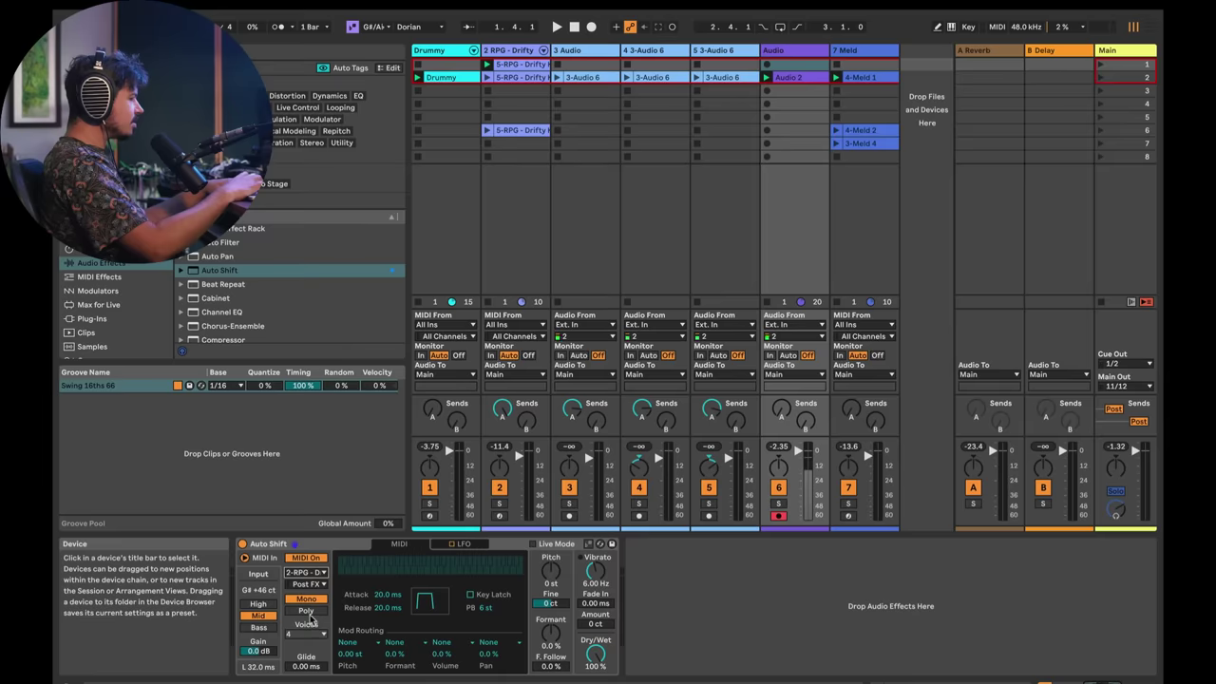
key("space")
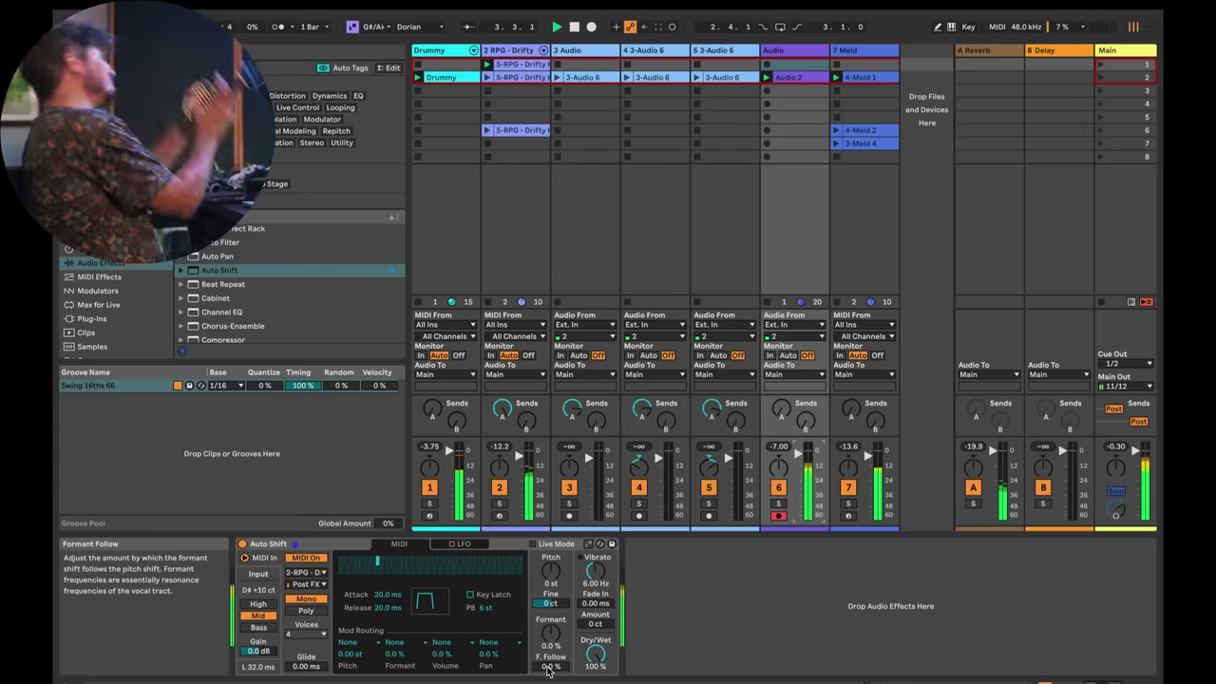
- Lower the formant slightly, compare Mono and Poly, settle on Poly, and enable Live Mode
left_click_drag(550, 632, 556, 647)
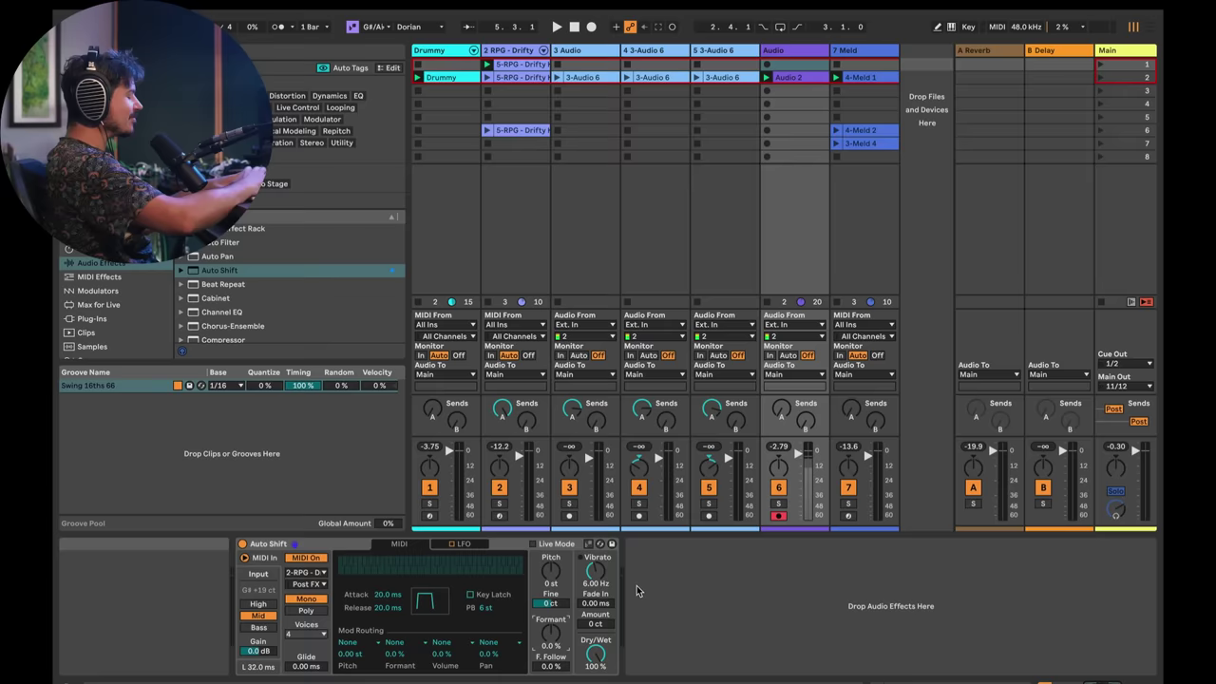
left_click(308, 611)
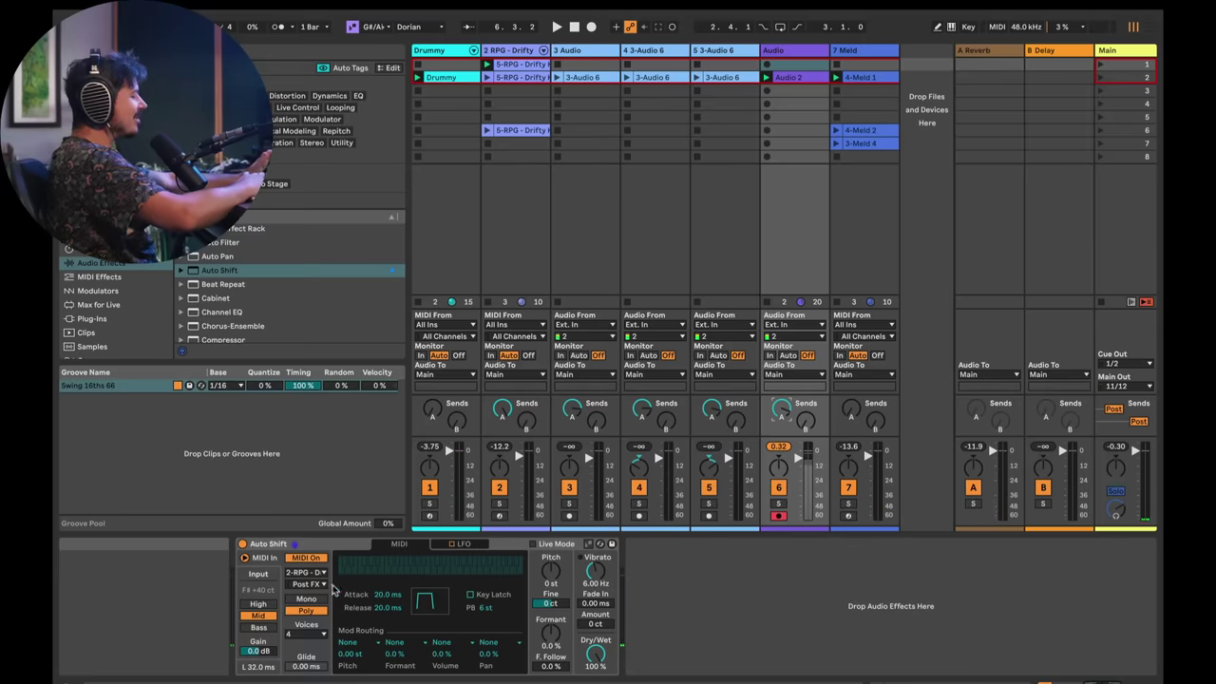
left_click(306, 599)
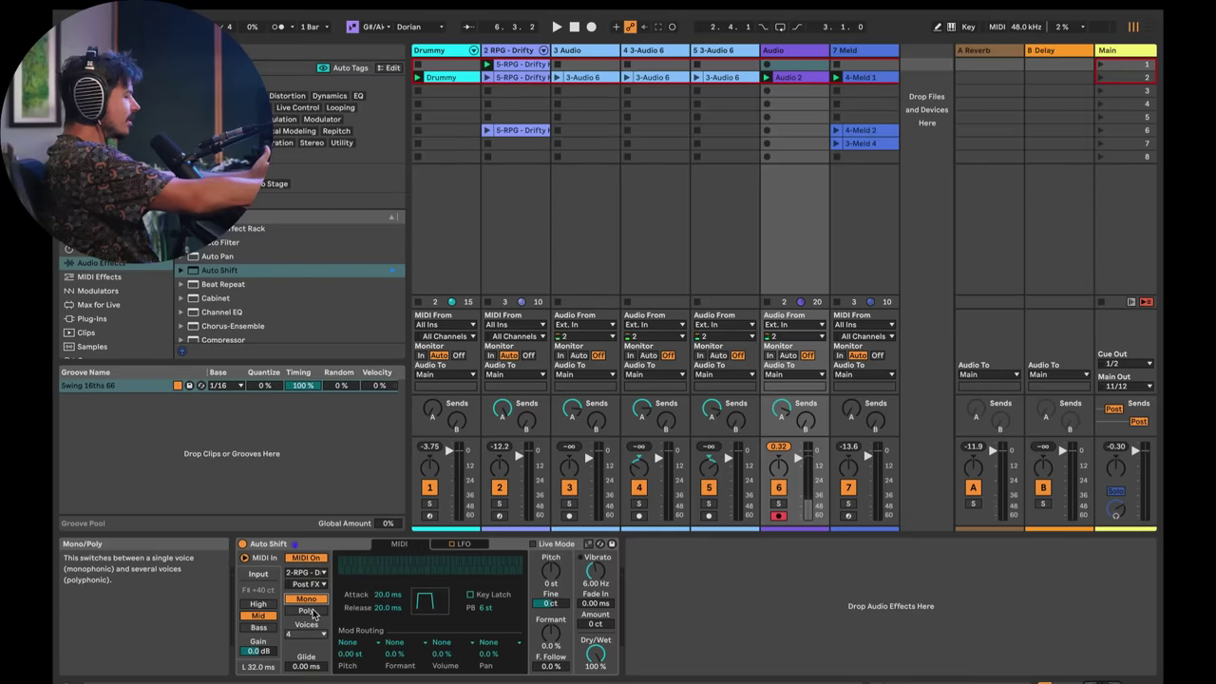
left_click(306, 610)
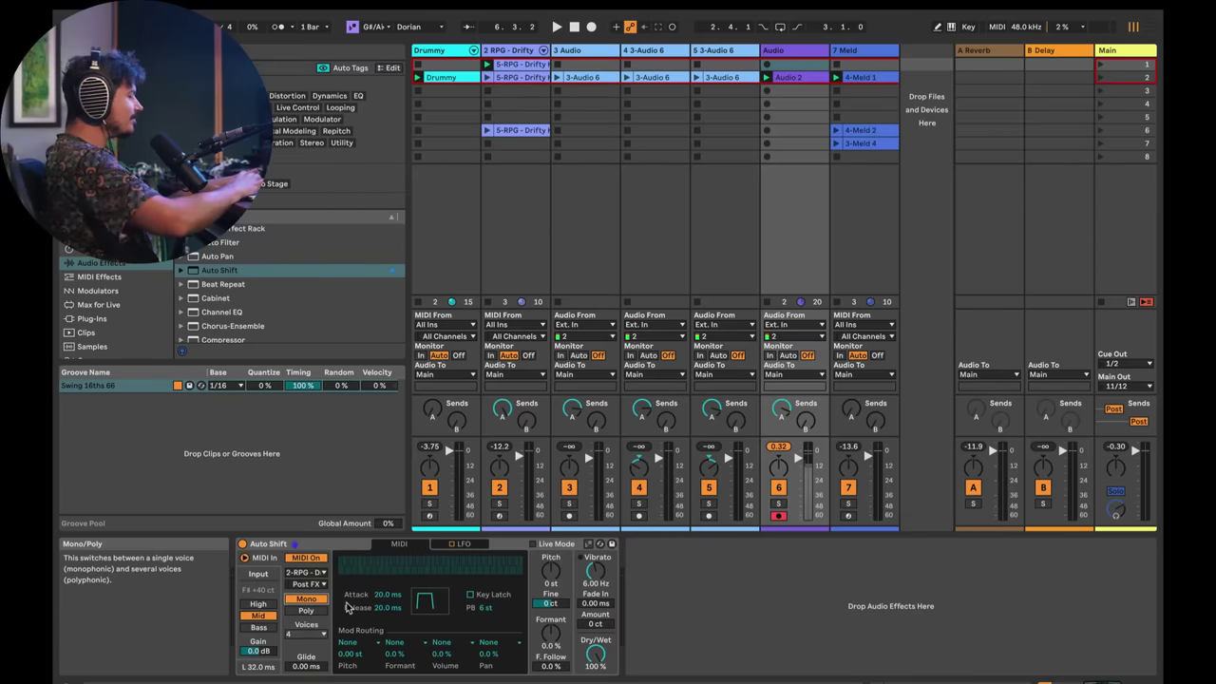
left_click(532, 543)
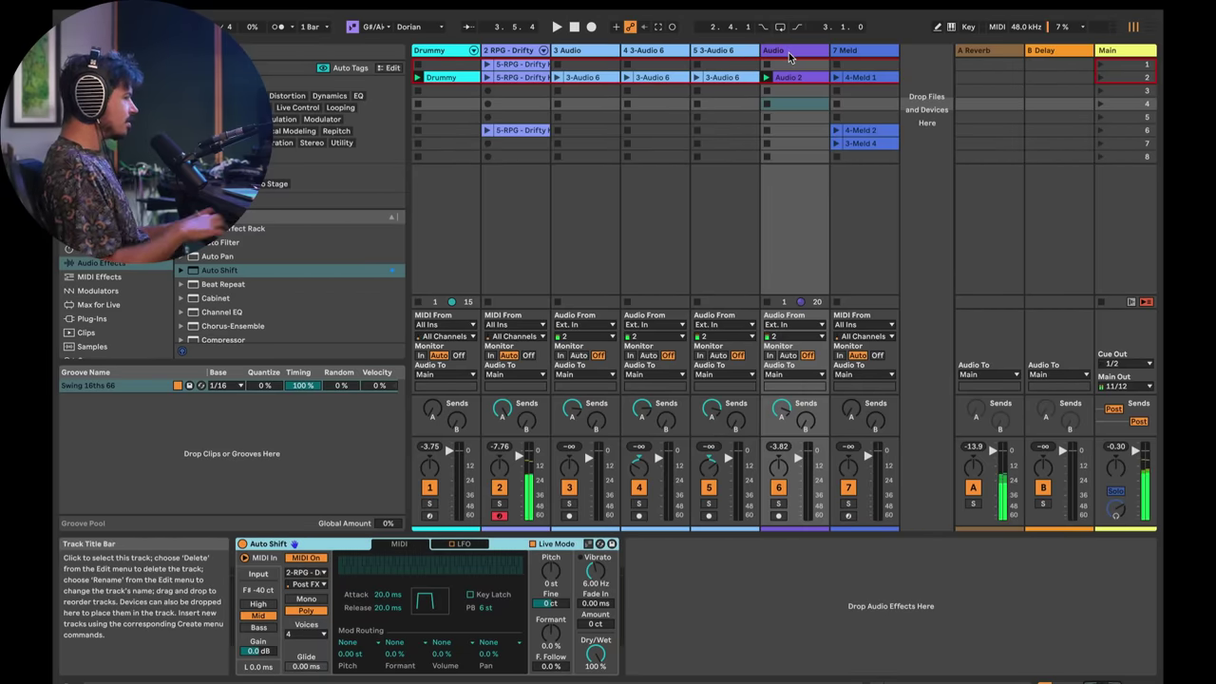
key("Left")
key("Left")
key("Left")
key("Left")
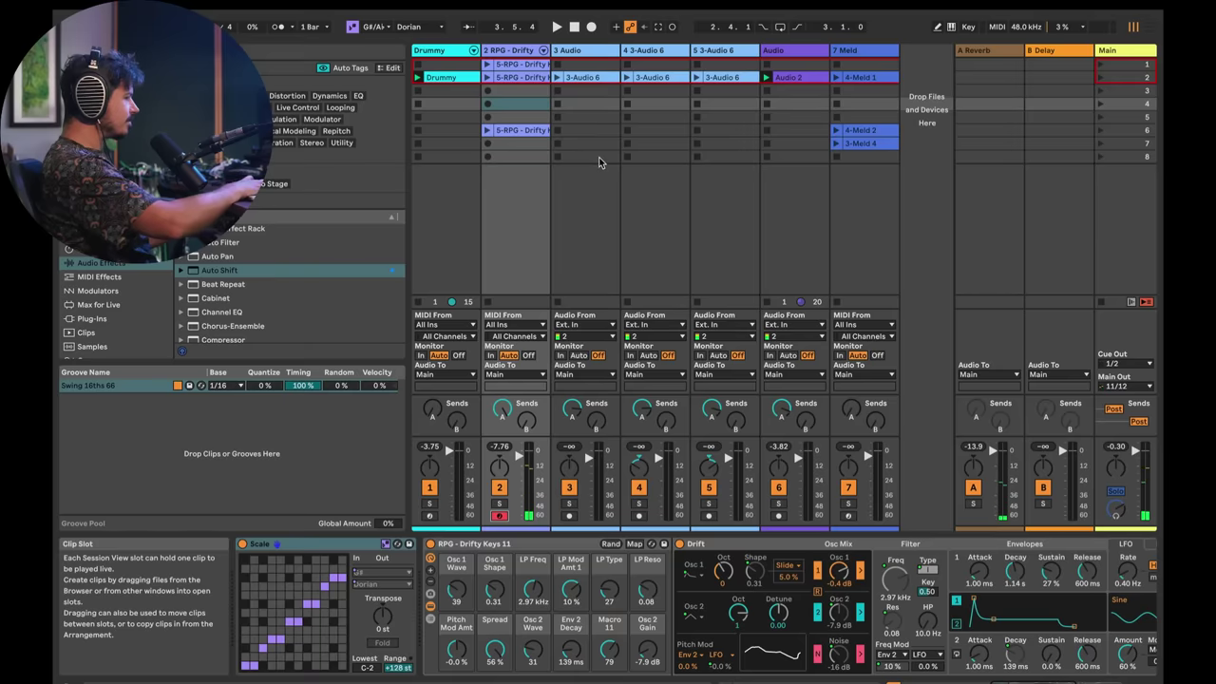
key("space")
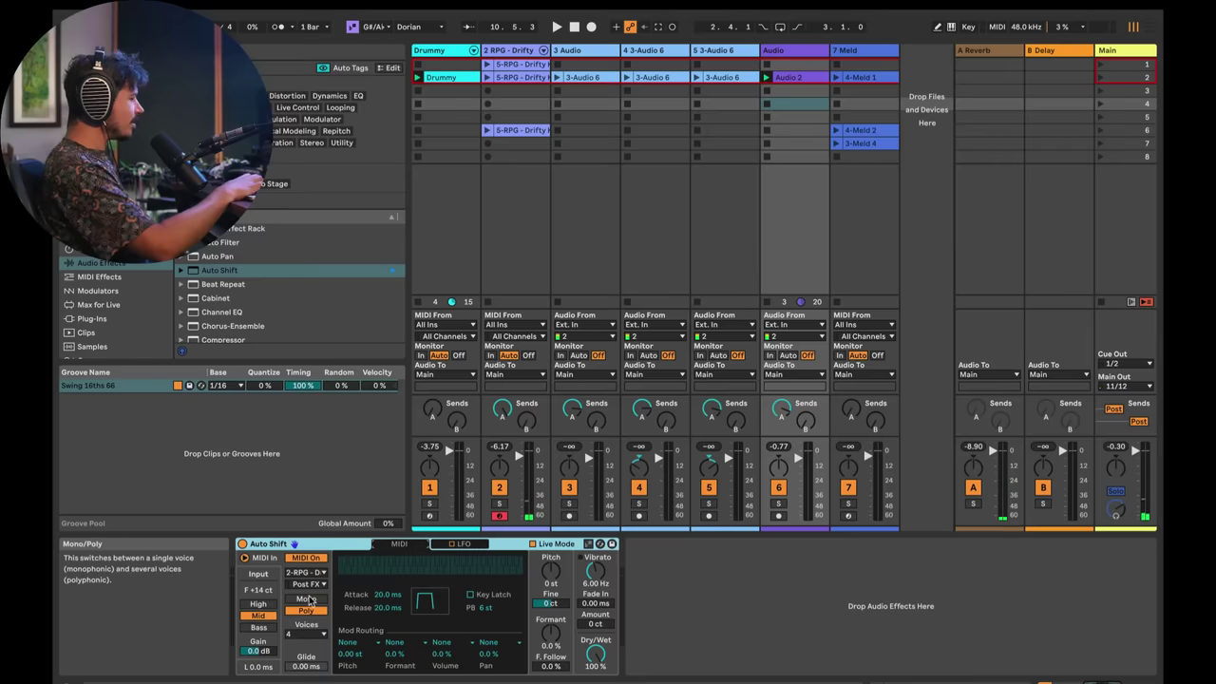
- Set Auto Shift's Poly voice count to 8, then replay and stop the set
left_click(306, 634)
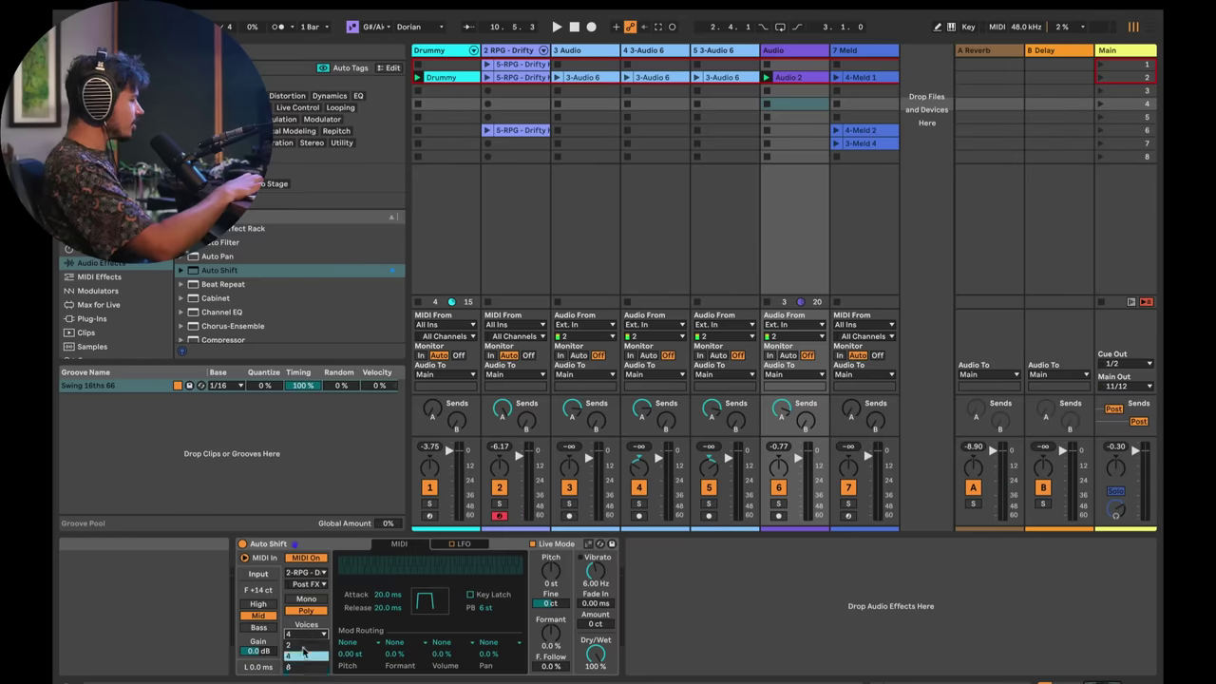
left_click(304, 667)
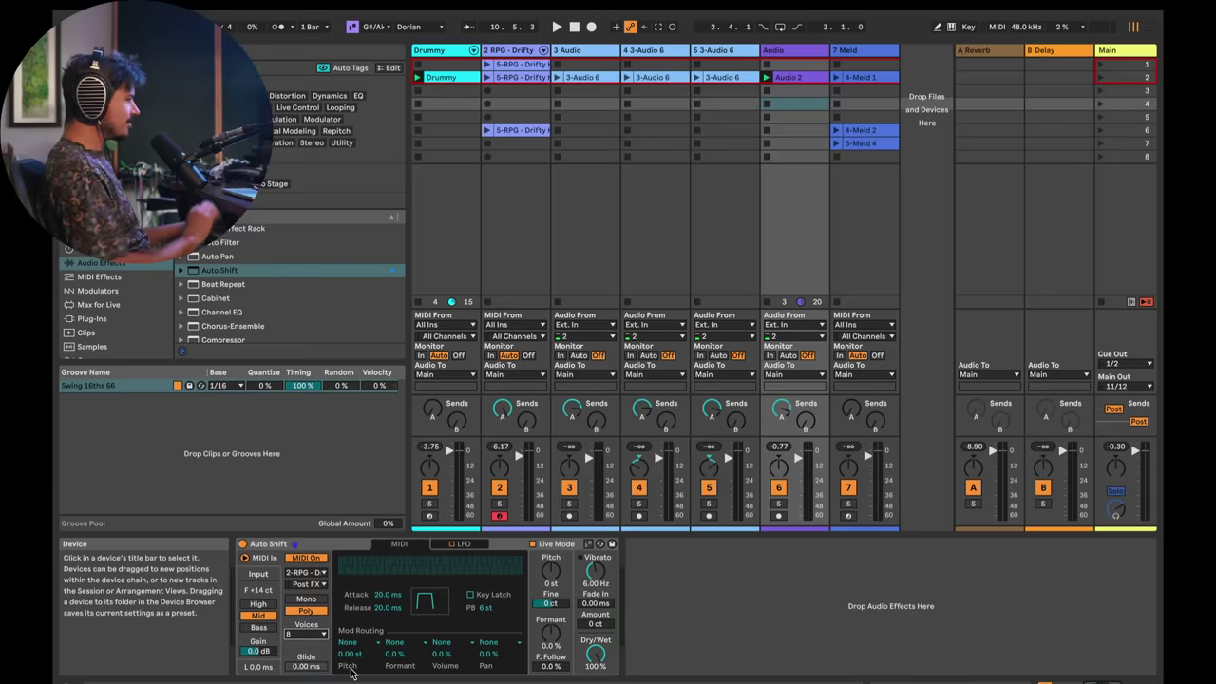
key("space")
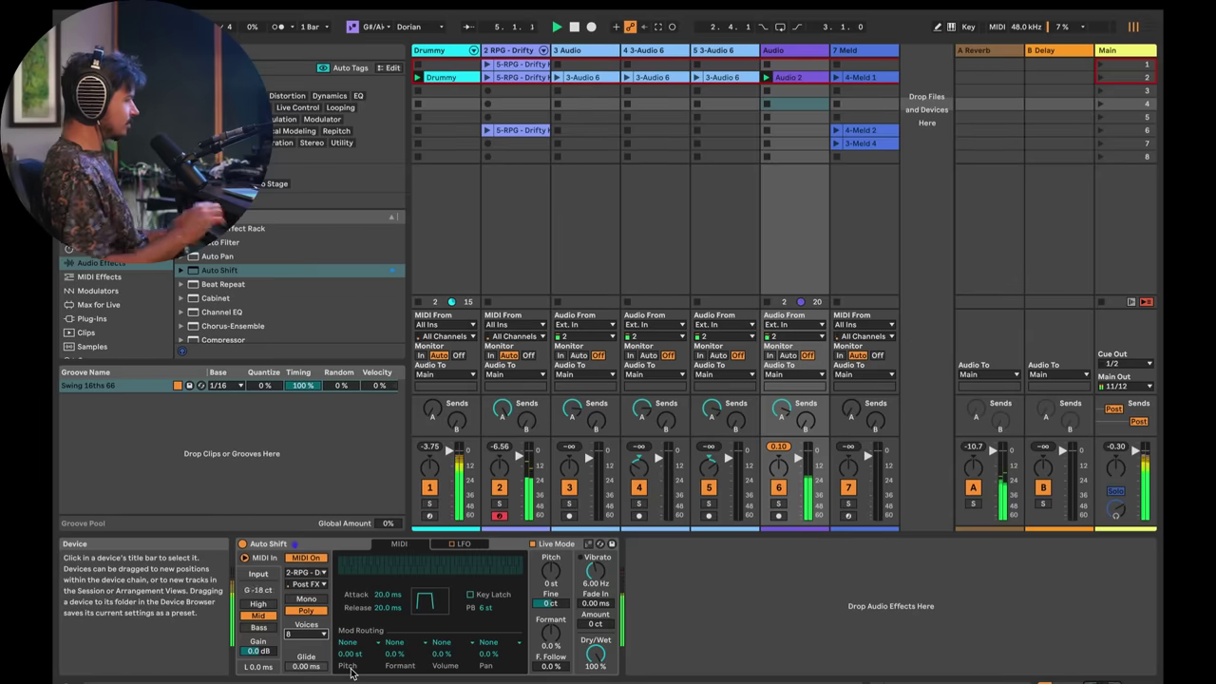
key("space")
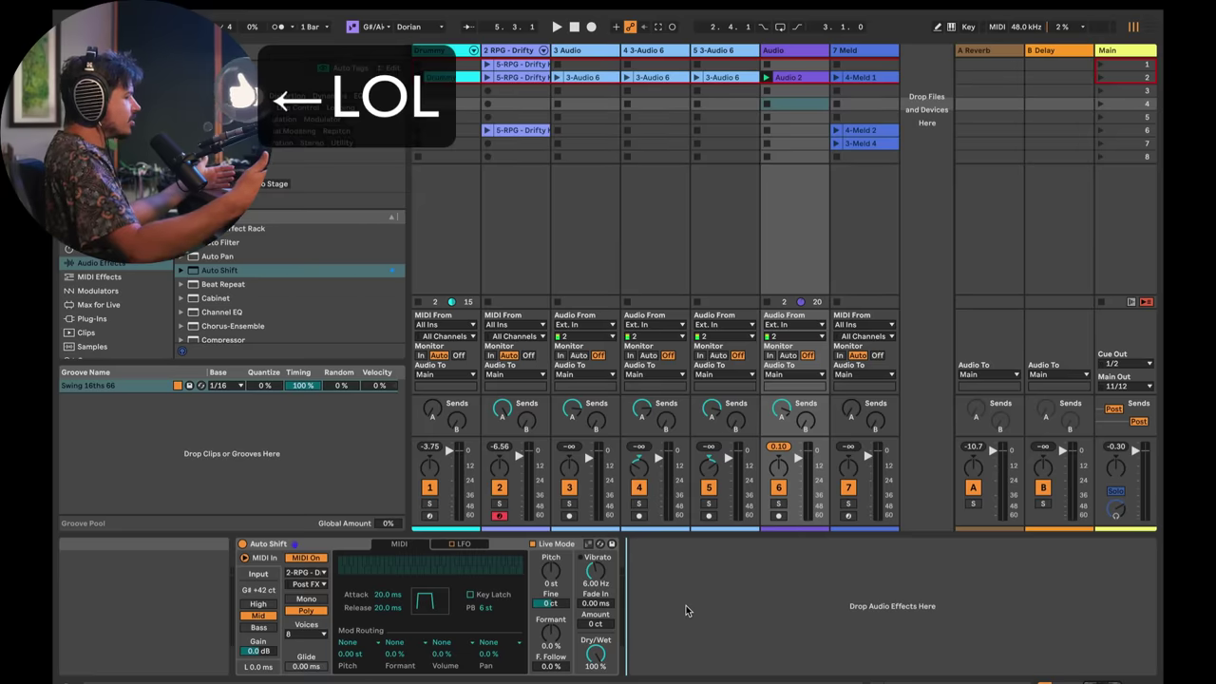
- Enable Auto Shift's LFO and show its settings, then launch the track 2 keys clip and deactivate track 2
left_click(452, 546)
left_click(478, 548)
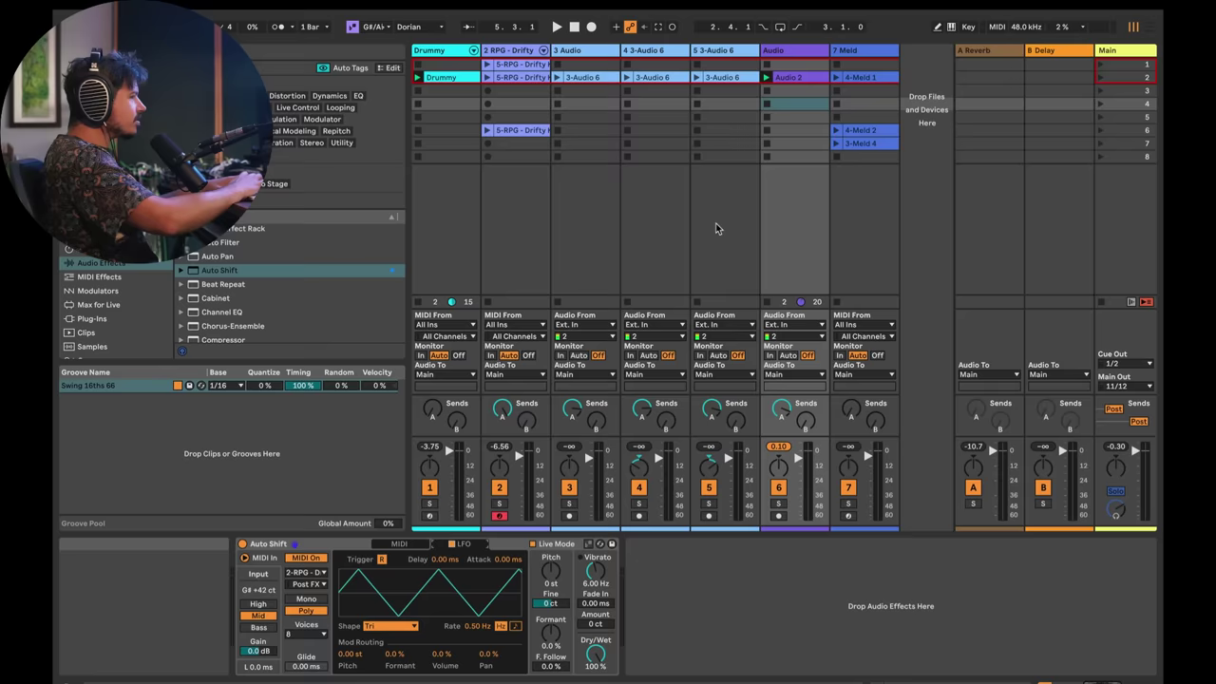
left_click(488, 78)
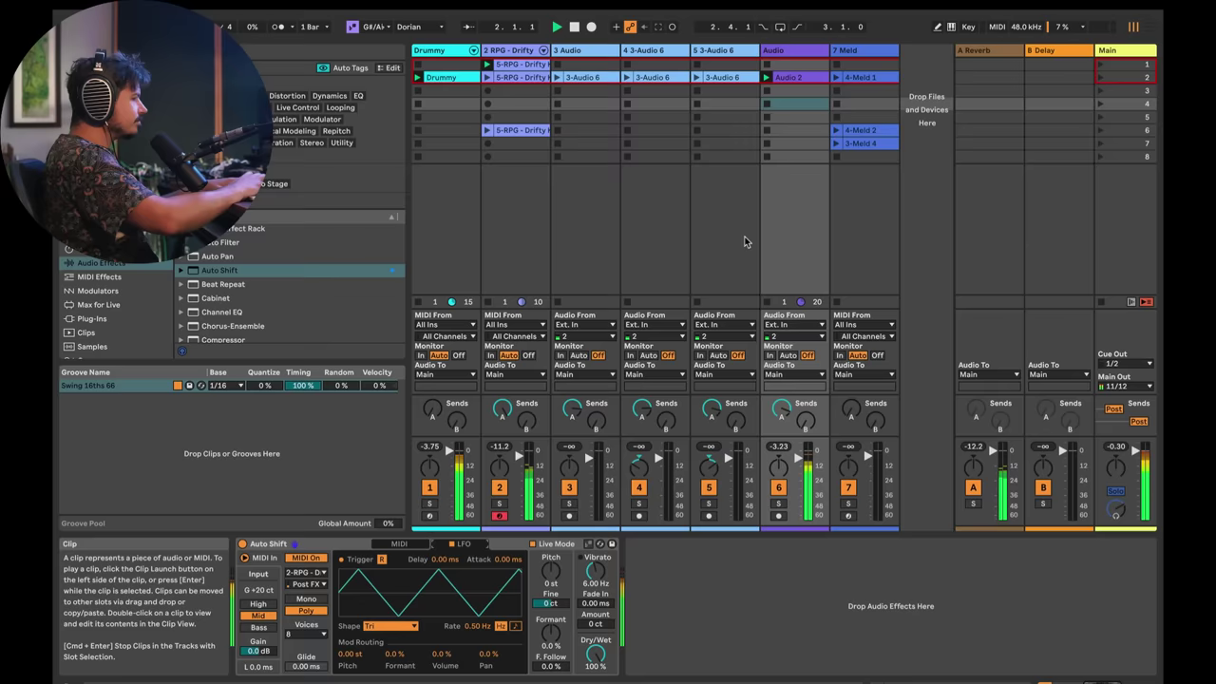
left_click(500, 488)
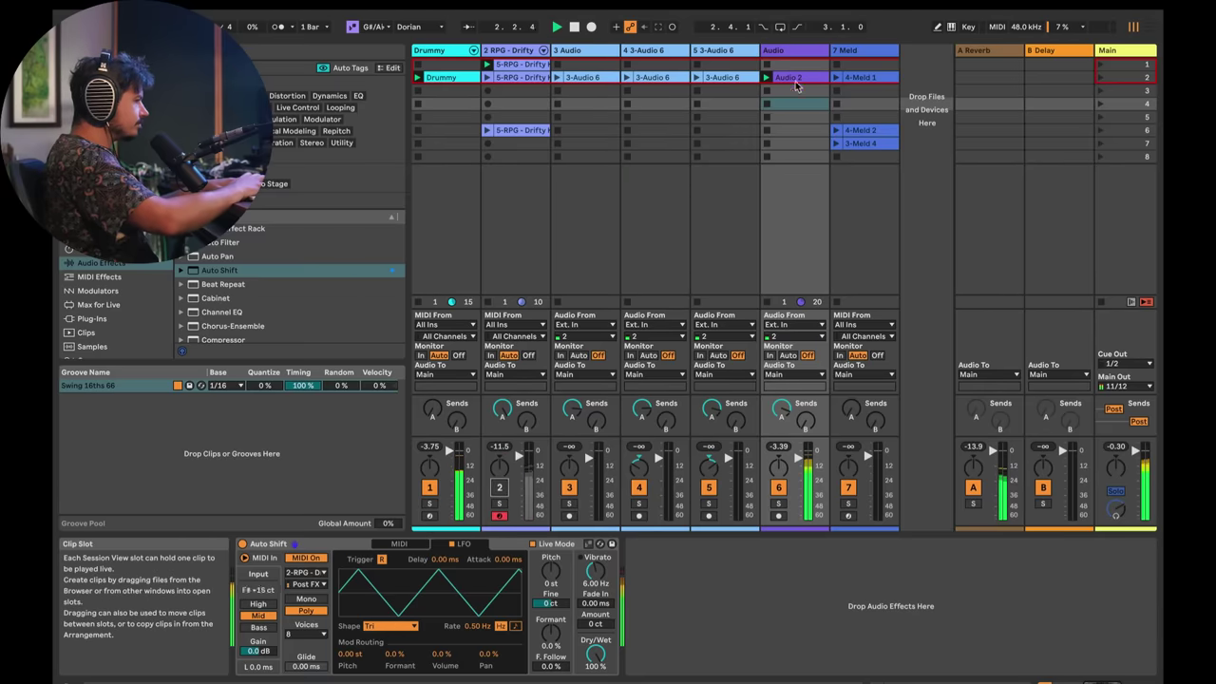
- Switch Auto Shift to Mono and try Formant at about -35% before resetting it to 0.0%
left_click(306, 599)
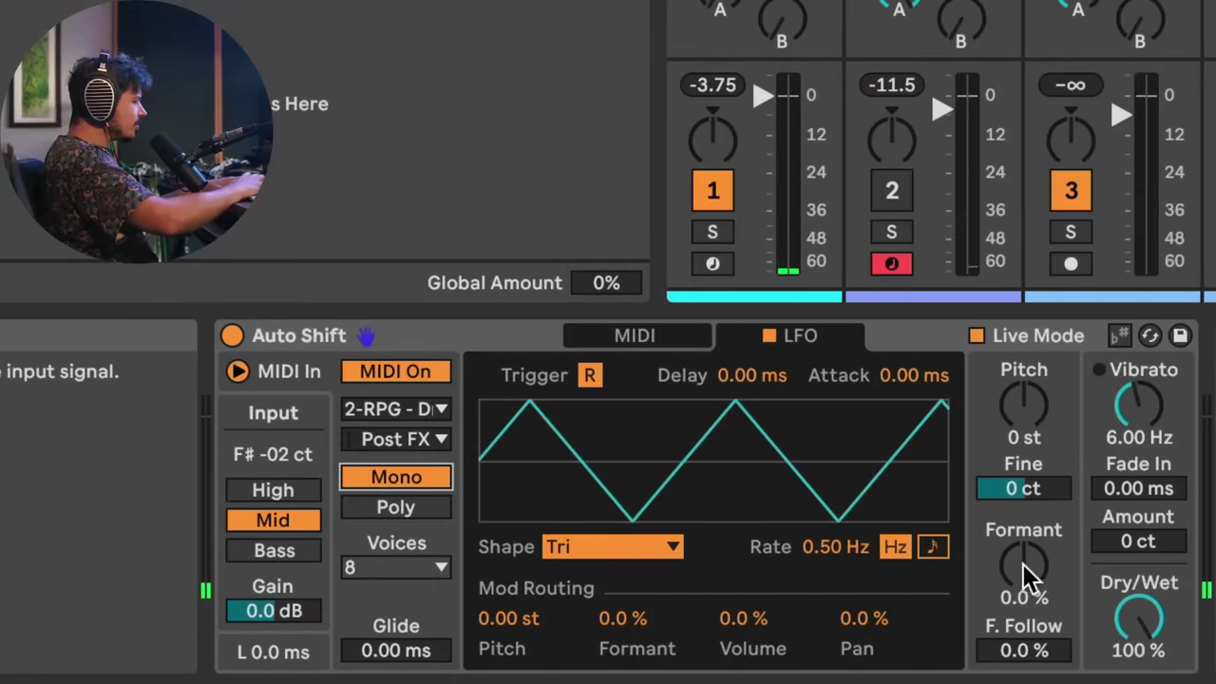
mouse_move(613, 624)
left_mouse_down()
mouse_move(613, 636)
mouse_move(617, 627)
left_mouse_up()
key("Delete")
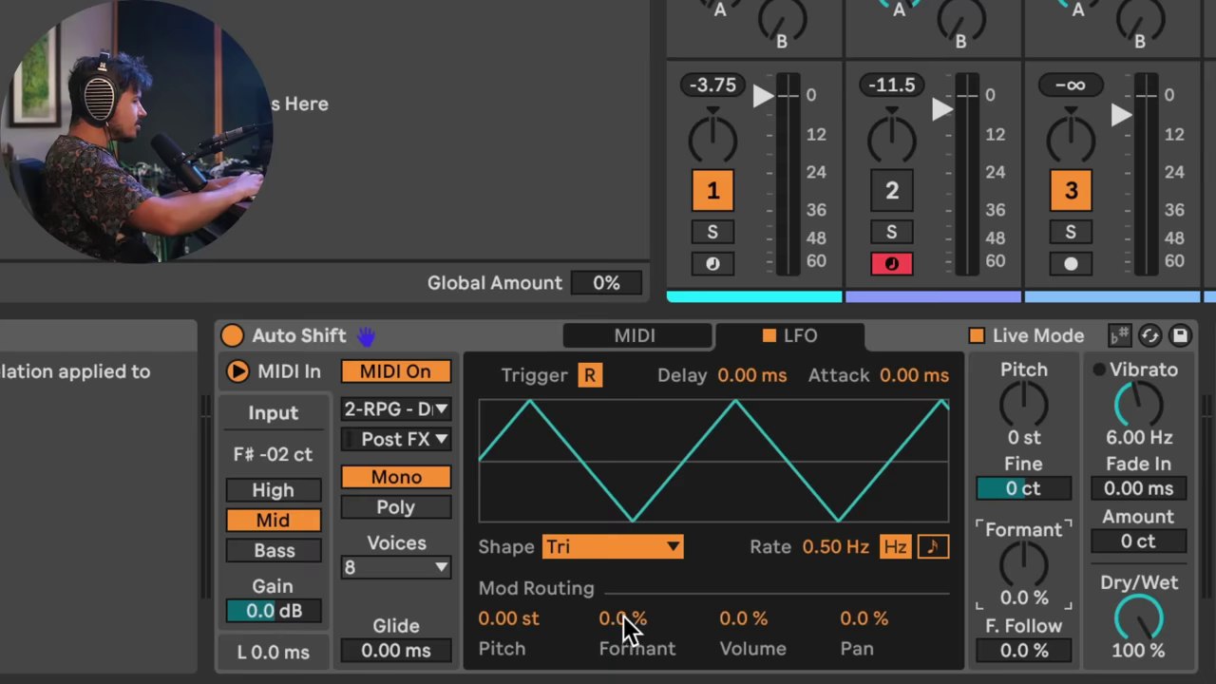
- Have the LFO modulate Formant by 25% at 5.10 Hz, with the Formant knob reset to 0.0%
left_click_drag(630, 630, 630, 587)
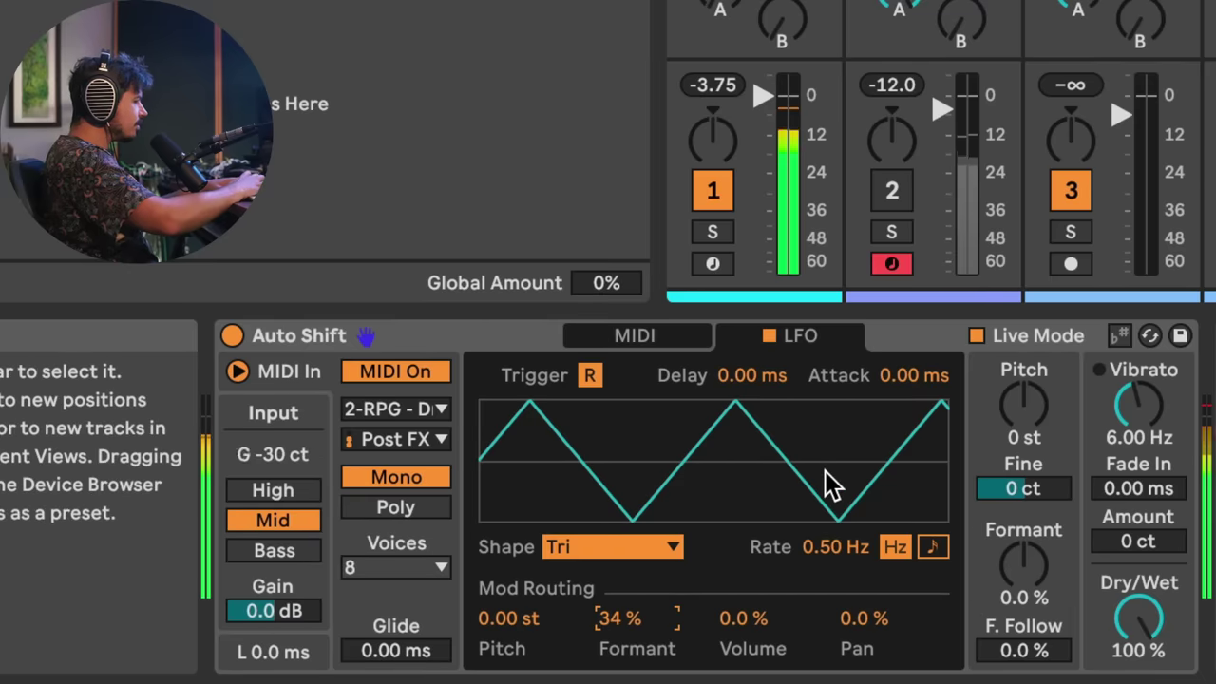
left_click_drag(819, 546, 819, 489)
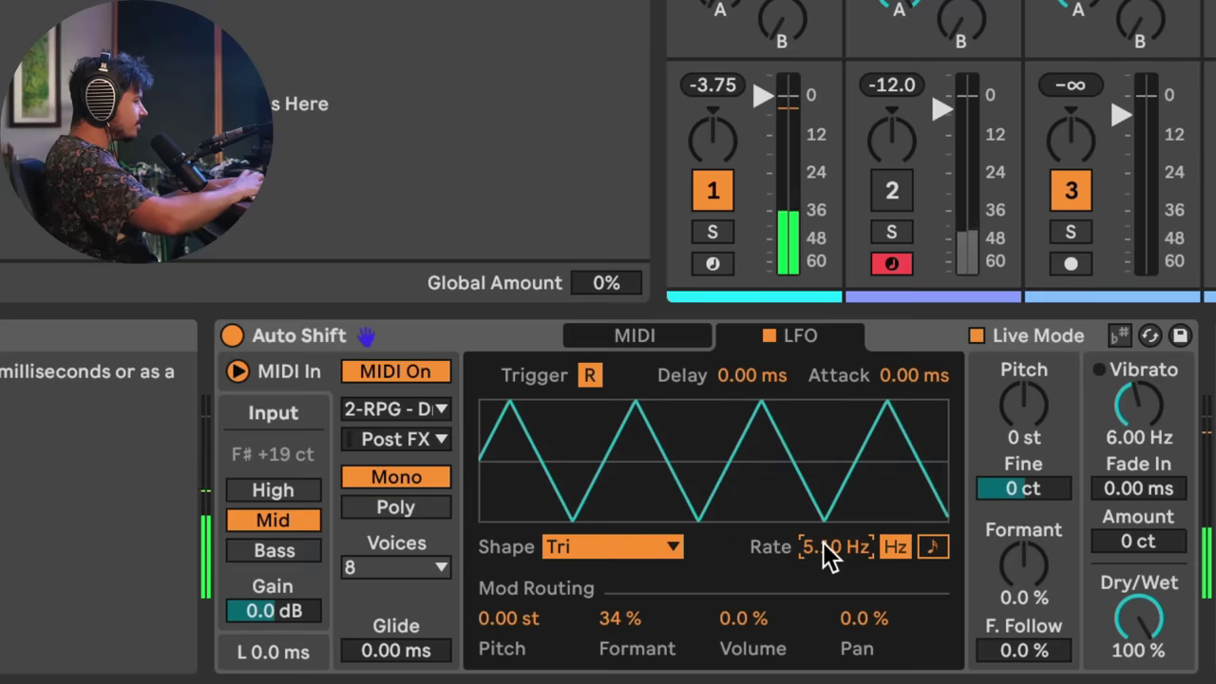
left_click_drag(669, 615, 669, 635)
mouse_move(1024, 568)
left_mouse_down()
mouse_move(1024, 599)
mouse_move(1024, 569)
left_mouse_up()
- Compare Live Mode on and off, leaving it off
left_click(976, 334)
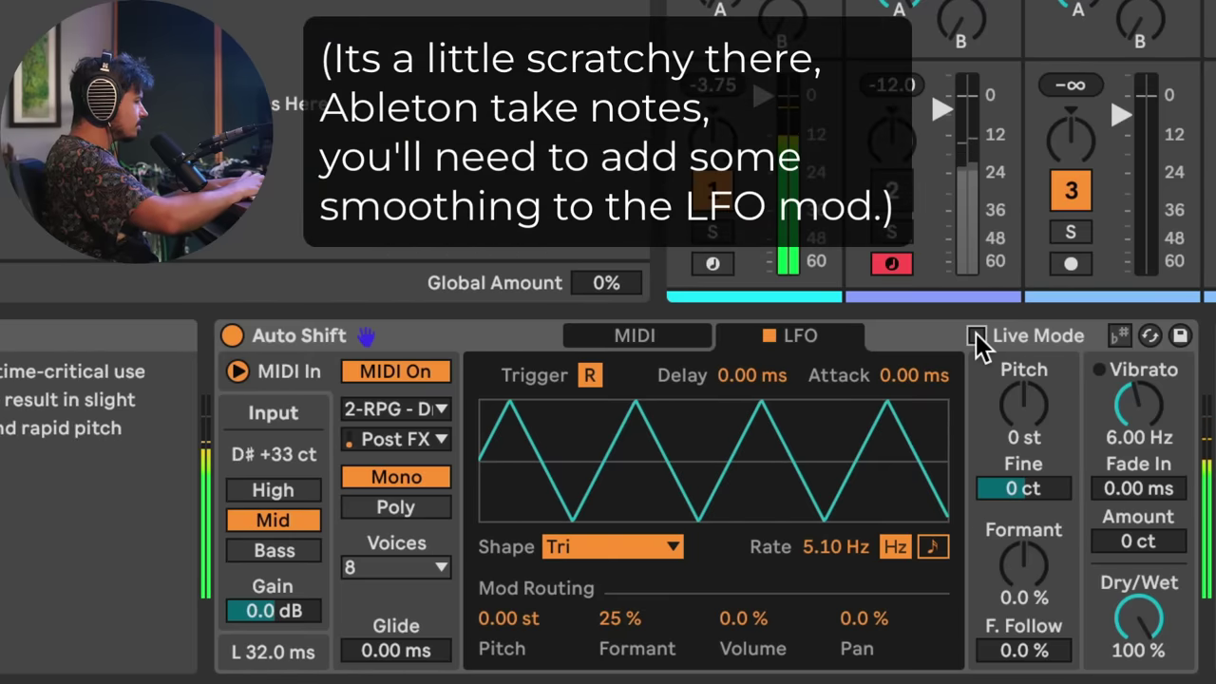
left_click(975, 334)
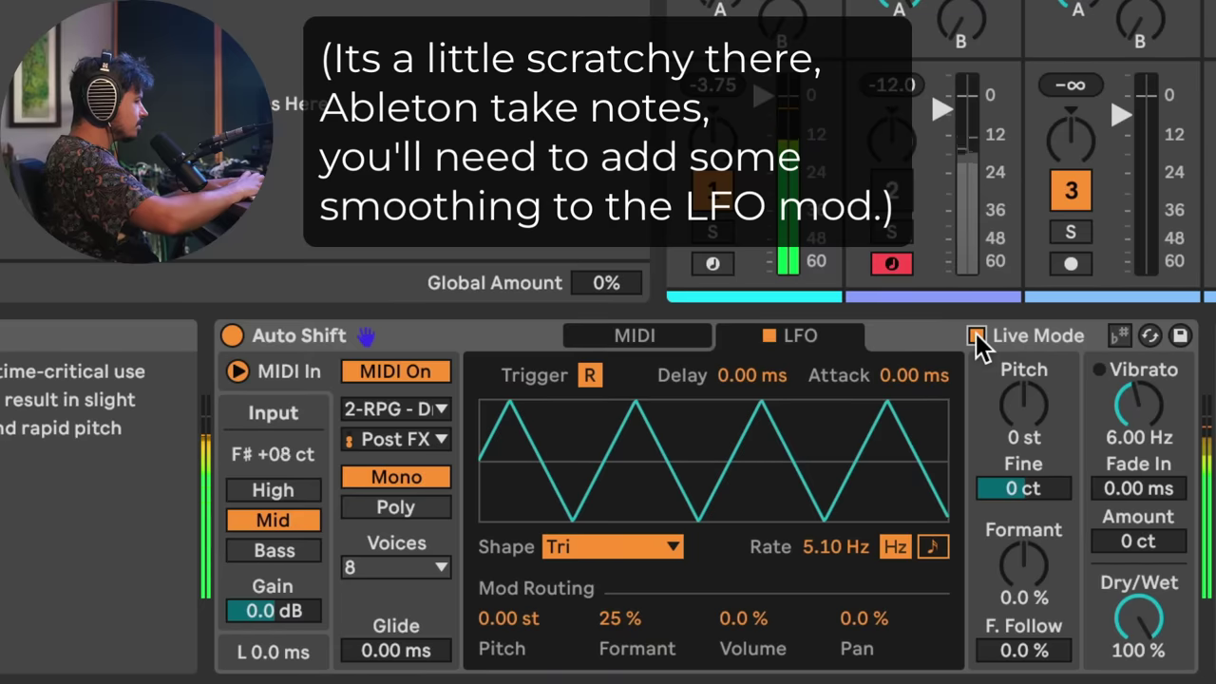
left_click(976, 335)
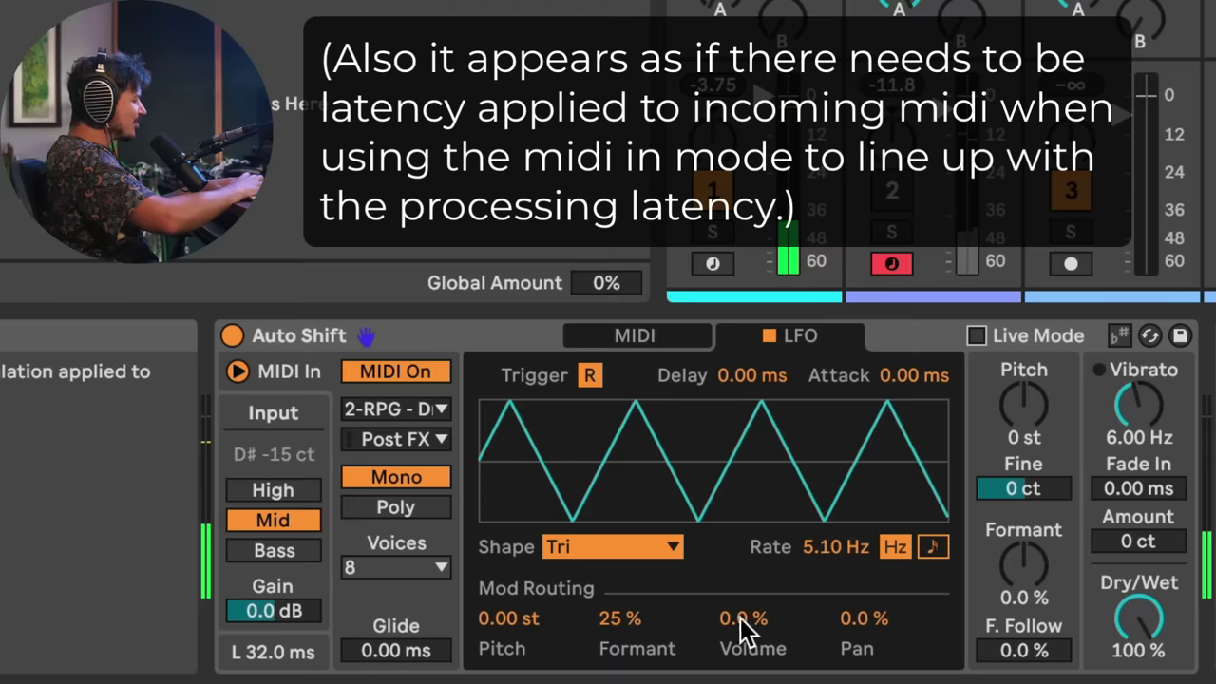
- Raise the LFO rate to 20 Hz while trying out volume and pitch modulation amounts
left_click_drag(728, 618, 740, 655)
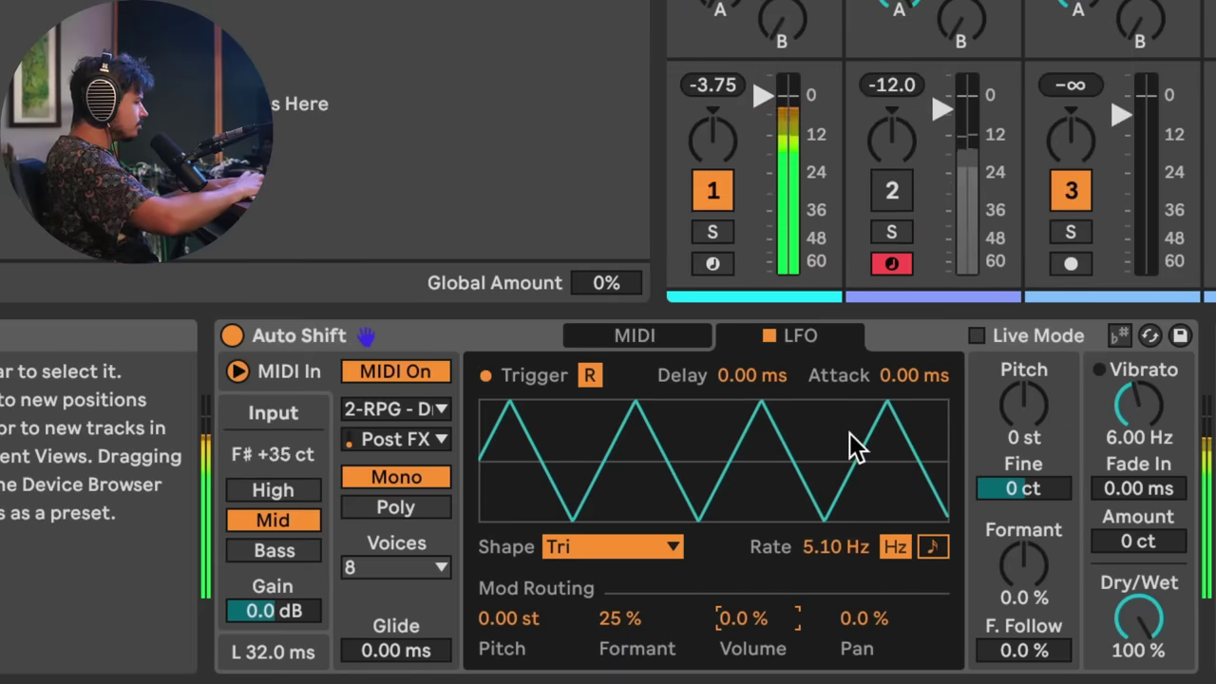
left_click_drag(823, 555, 822, 675)
mouse_move(834, 546)
left_mouse_down()
mouse_move(835, 513)
mouse_move(822, 551)
left_mouse_up()
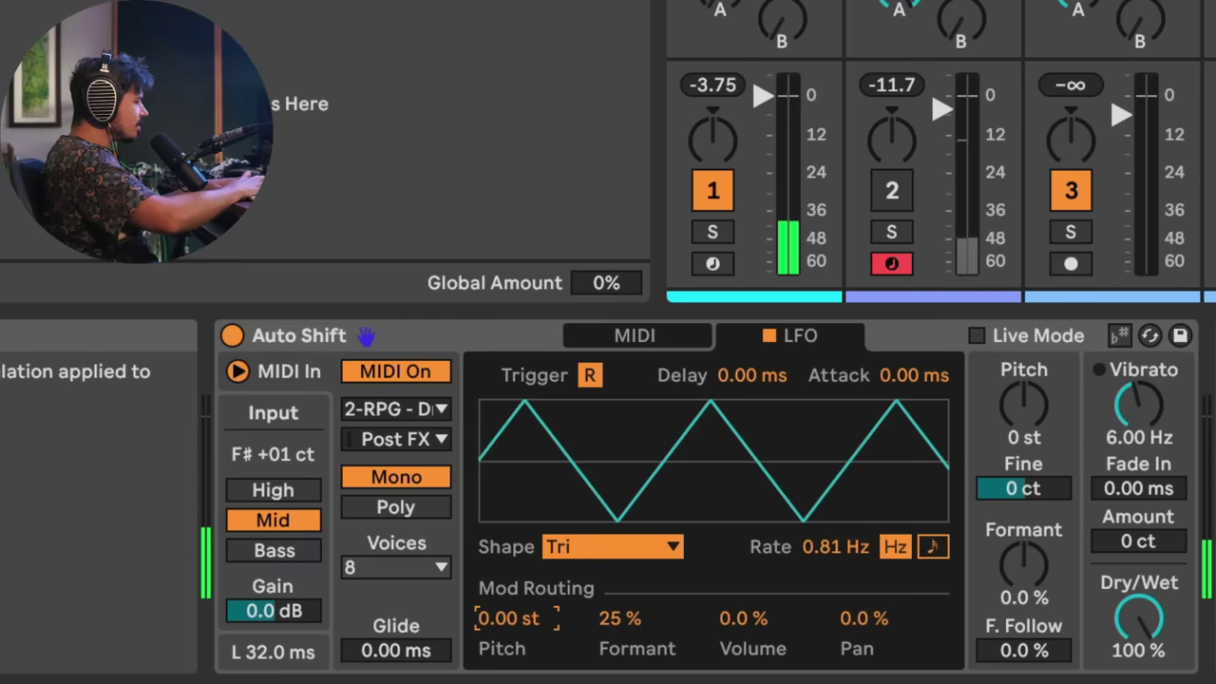
left_click_drag(507, 618, 506, 565)
left_click_drag(834, 546, 834, 494)
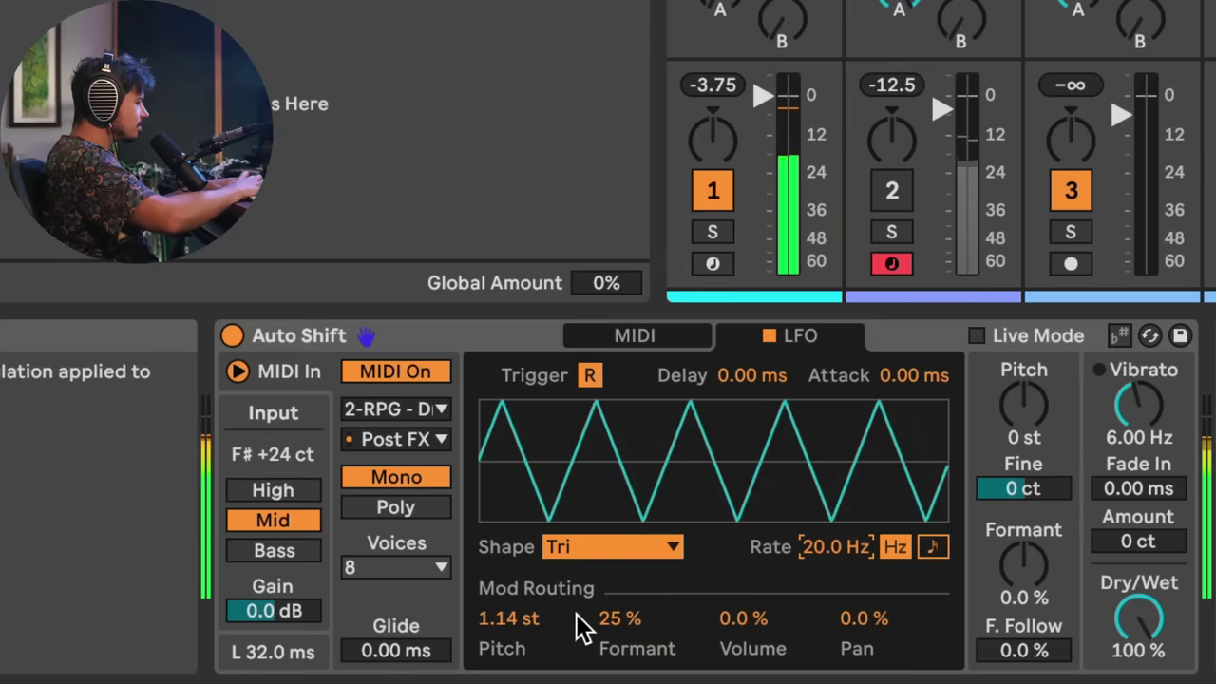
left_click_drag(506, 617, 506, 613)
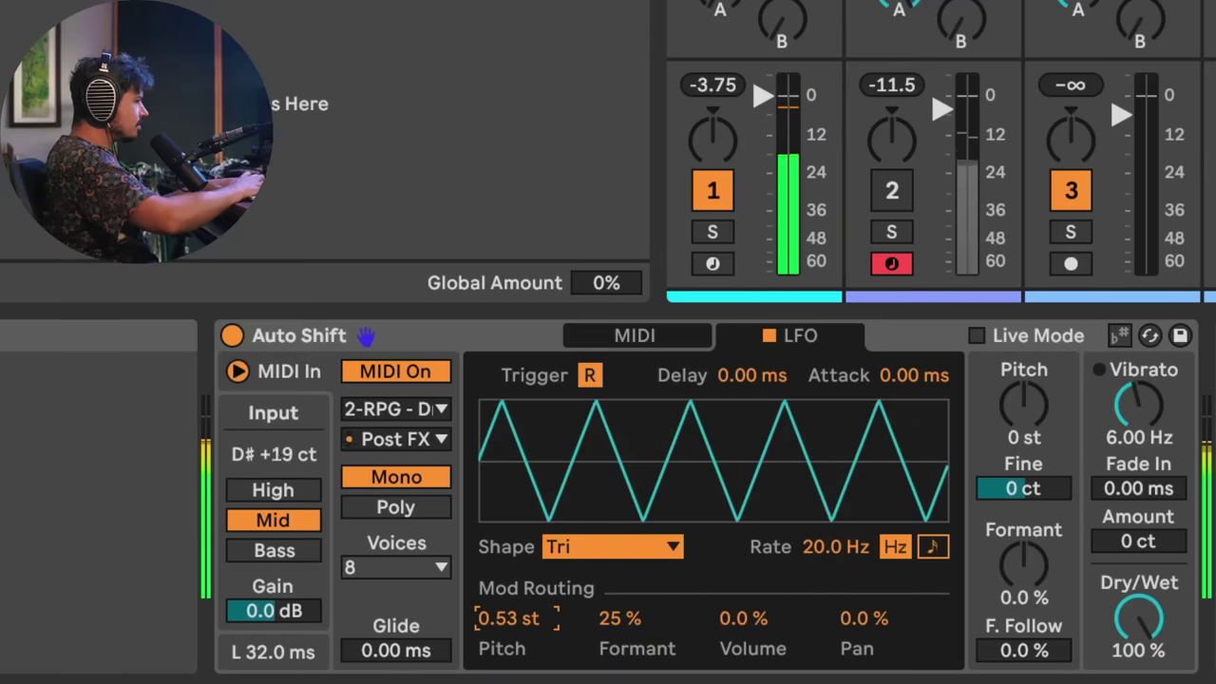
- Unmute track 2, set Pan modulation to 84%, and clear the Formant and Pitch modulation
left_click(892, 190)
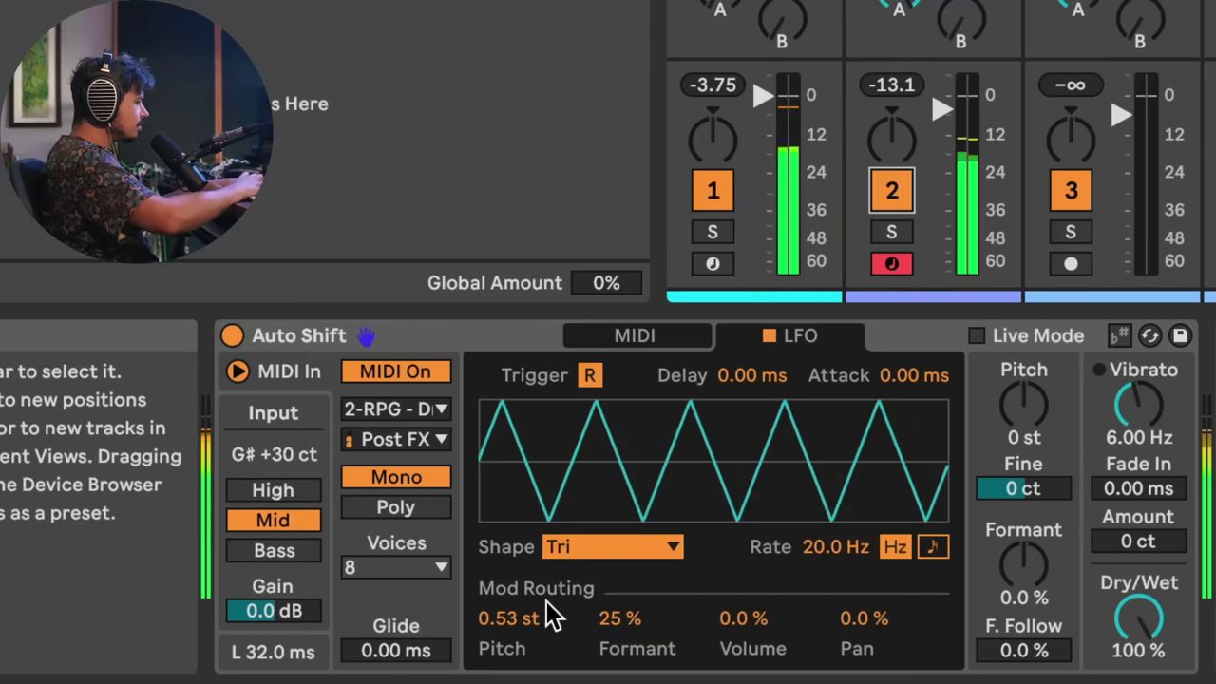
left_click_drag(619, 618, 620, 569)
mouse_move(743, 617)
left_mouse_down()
mouse_move(743, 560)
mouse_move(744, 630)
left_mouse_up()
left_click_drag(863, 614, 863, 534)
left_click_drag(654, 616, 655, 683)
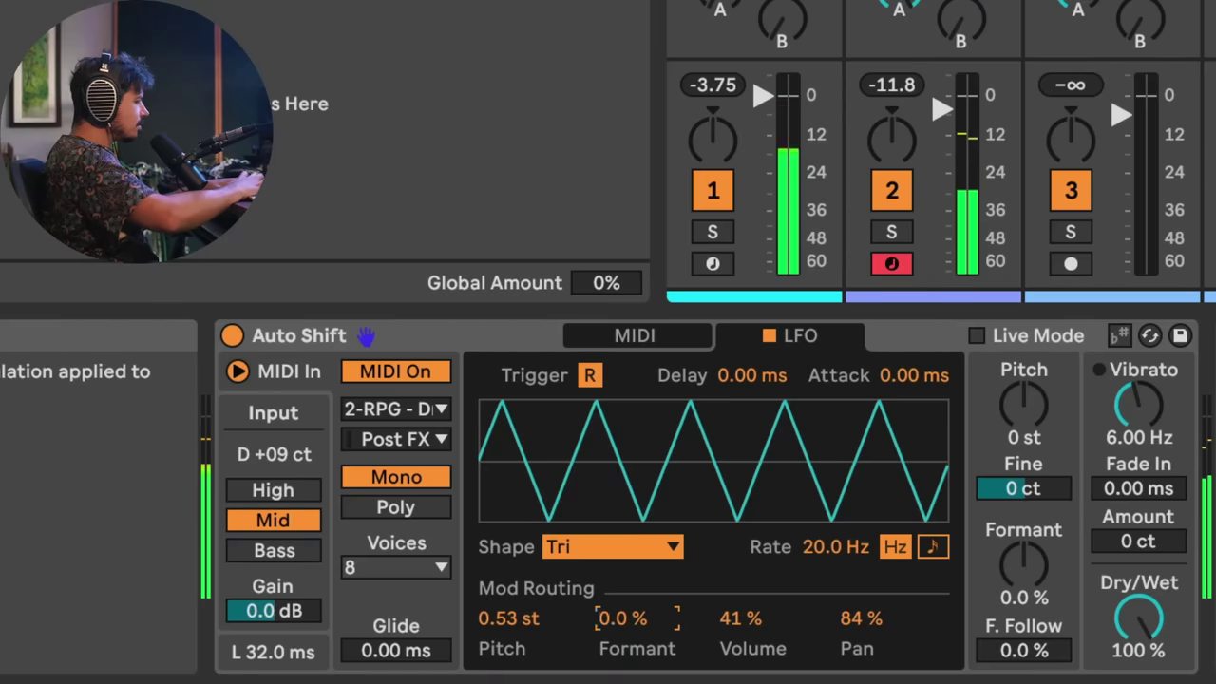
left_click(508, 618)
key("Delete")
- Clear Volume modulation and make the LFO a tempo-synced Random S&H shape
left_click(750, 619)
key("Delete")
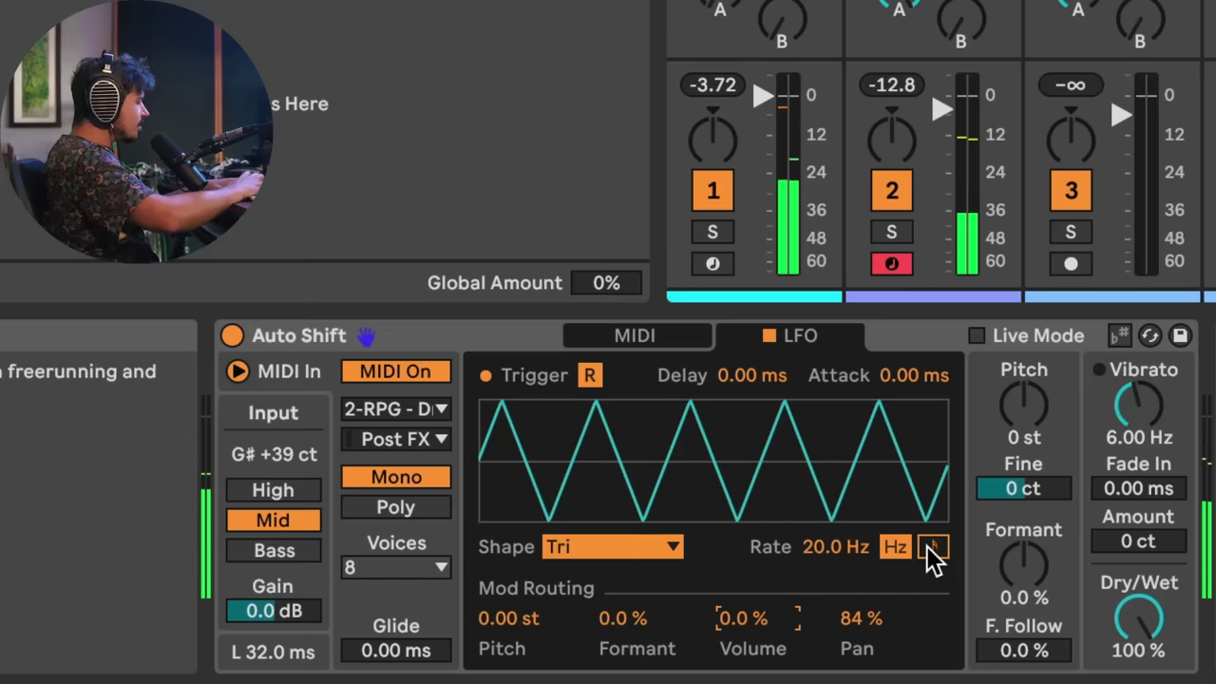
left_click(651, 549)
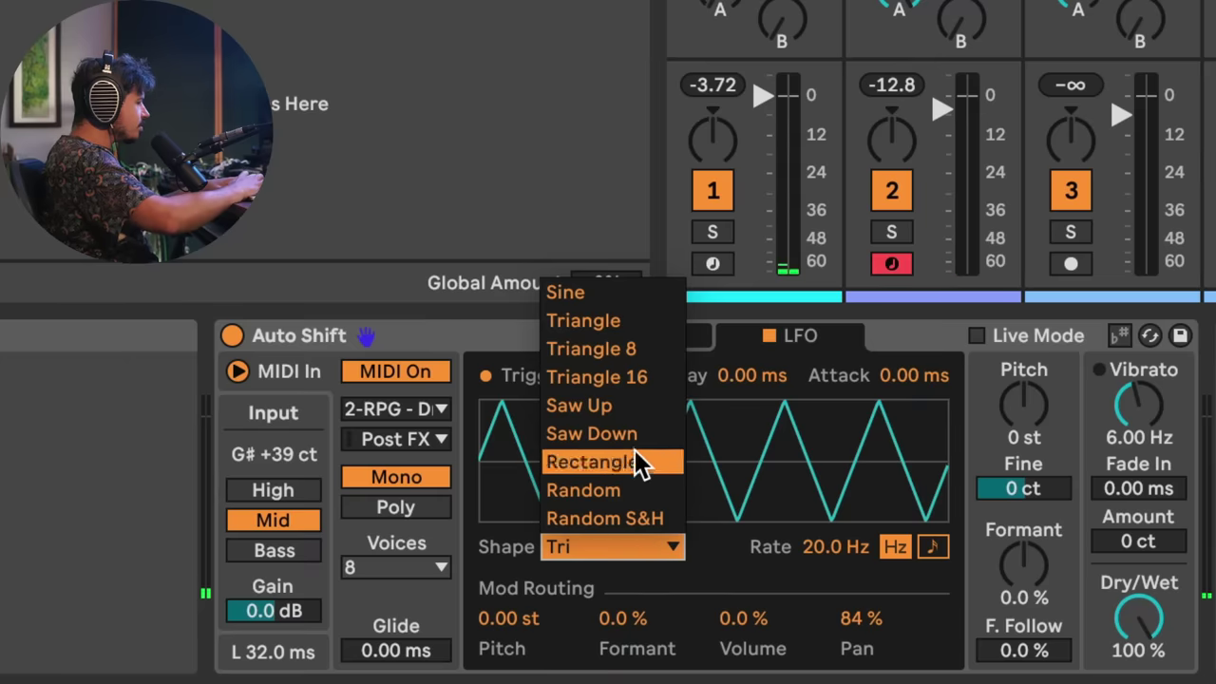
left_click(592, 518)
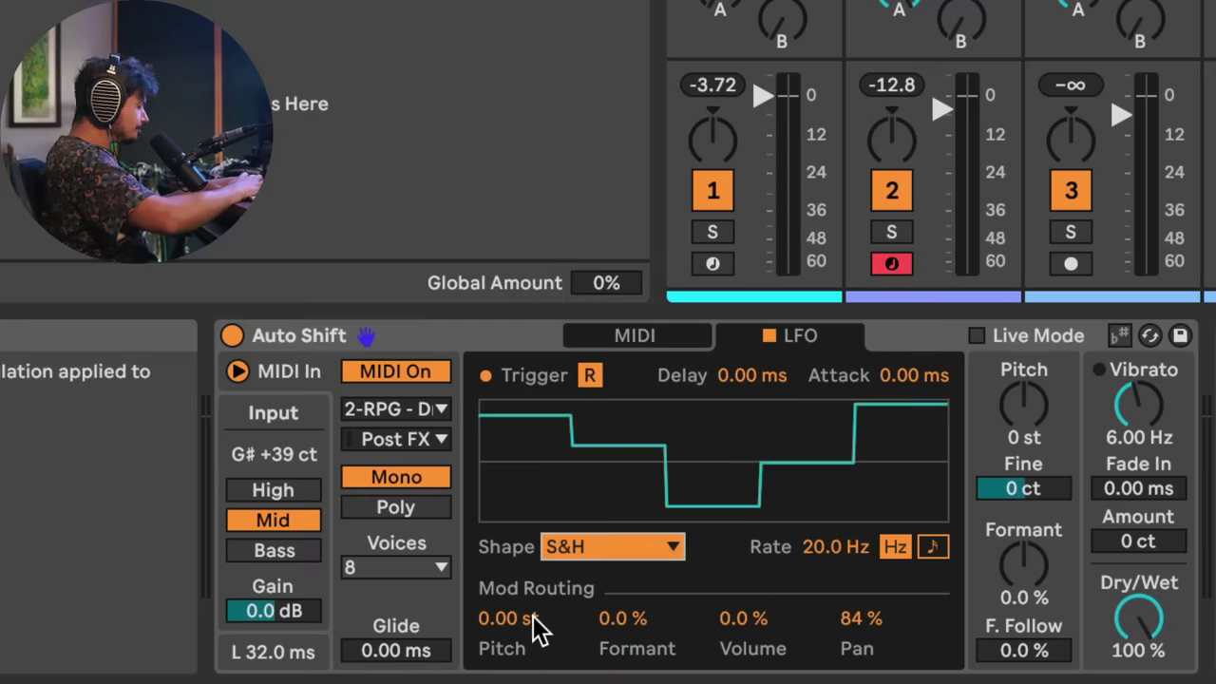
left_click(933, 546)
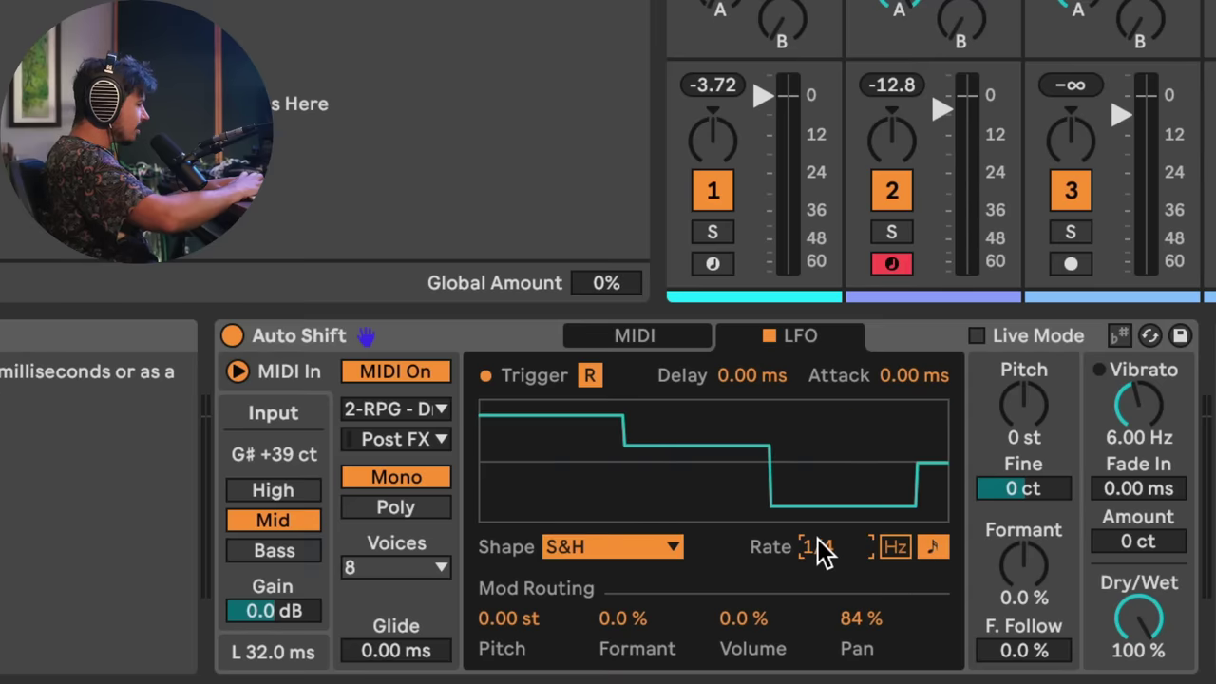
mouse_move(819, 549)
left_mouse_down()
mouse_move(818, 589)
mouse_move(818, 560)
left_mouse_up()
- Set the LFO rate to 1/8, Formant modulation to 80%, Pan to 68%, and vibrato to 44 ct
left_click_drag(622, 619, 622, 572)
mouse_move(1025, 566)
left_mouse_down()
mouse_move(1024, 598)
mouse_move(1024, 572)
left_mouse_up()
left_click_drag(868, 627, 869, 643)
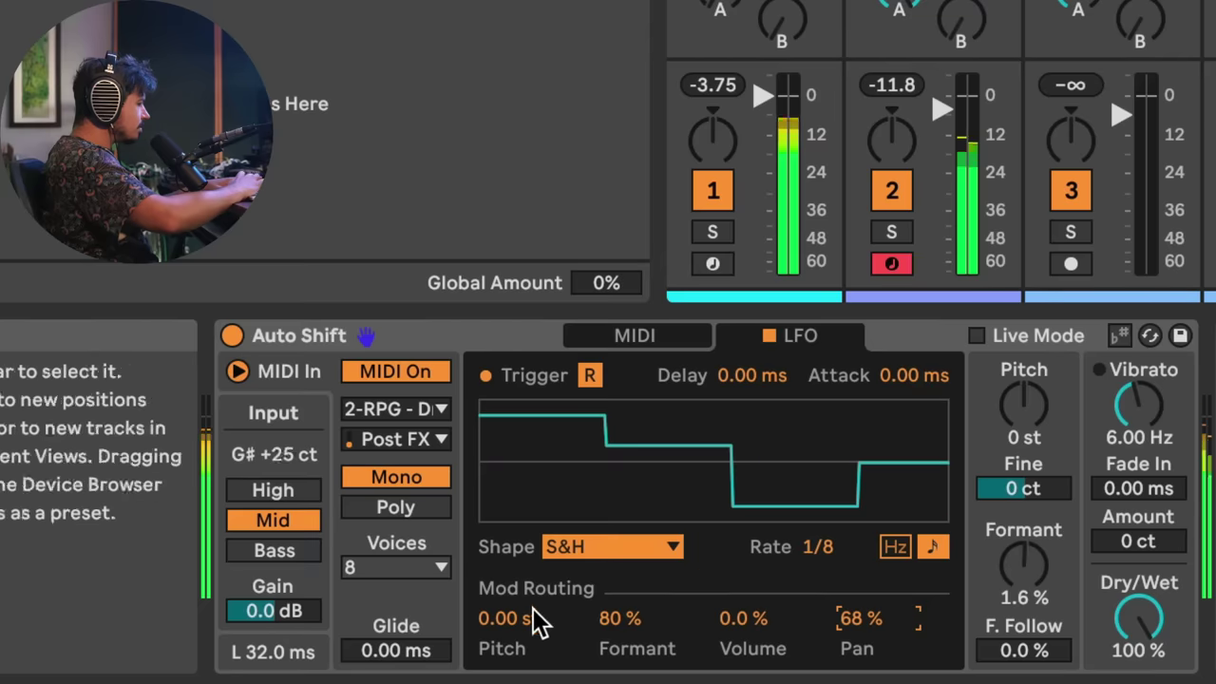
mouse_move(517, 618)
left_mouse_down()
mouse_move(517, 605)
mouse_move(520, 627)
left_mouse_up()
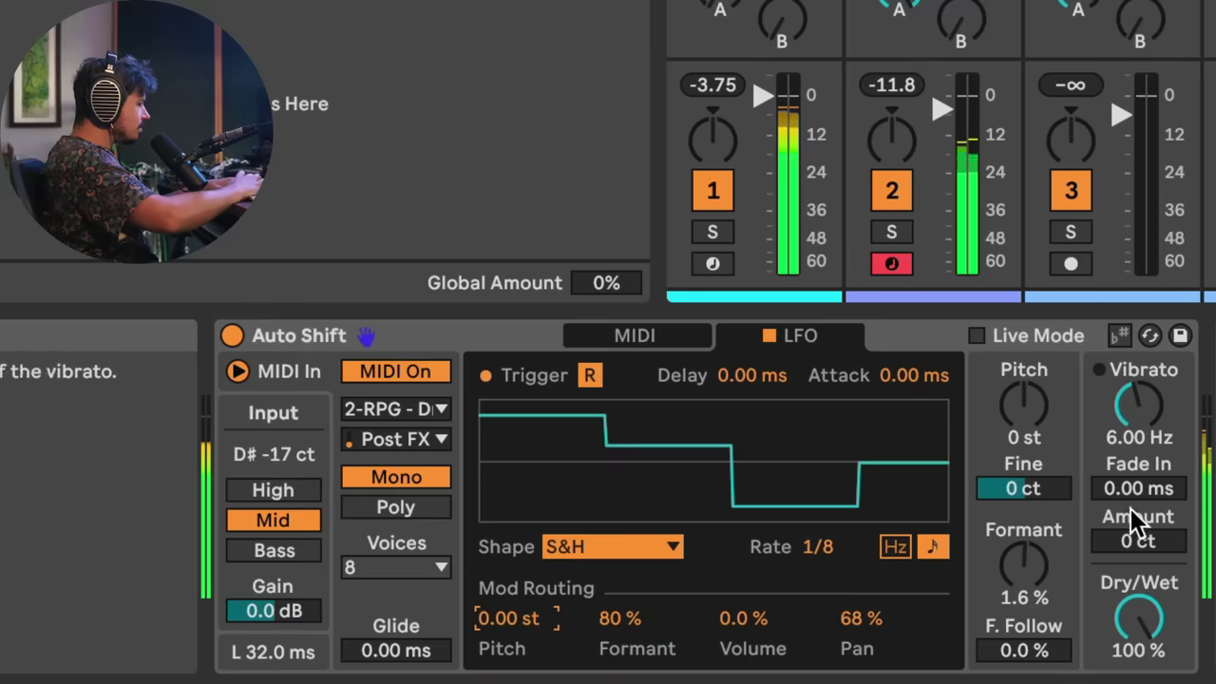
mouse_move(1140, 541)
left_mouse_down()
mouse_move(1140, 504)
mouse_move(1137, 543)
left_mouse_up()
mouse_move(1149, 414)
left_mouse_down()
mouse_move(1150, 391)
mouse_move(1149, 403)
left_mouse_up()
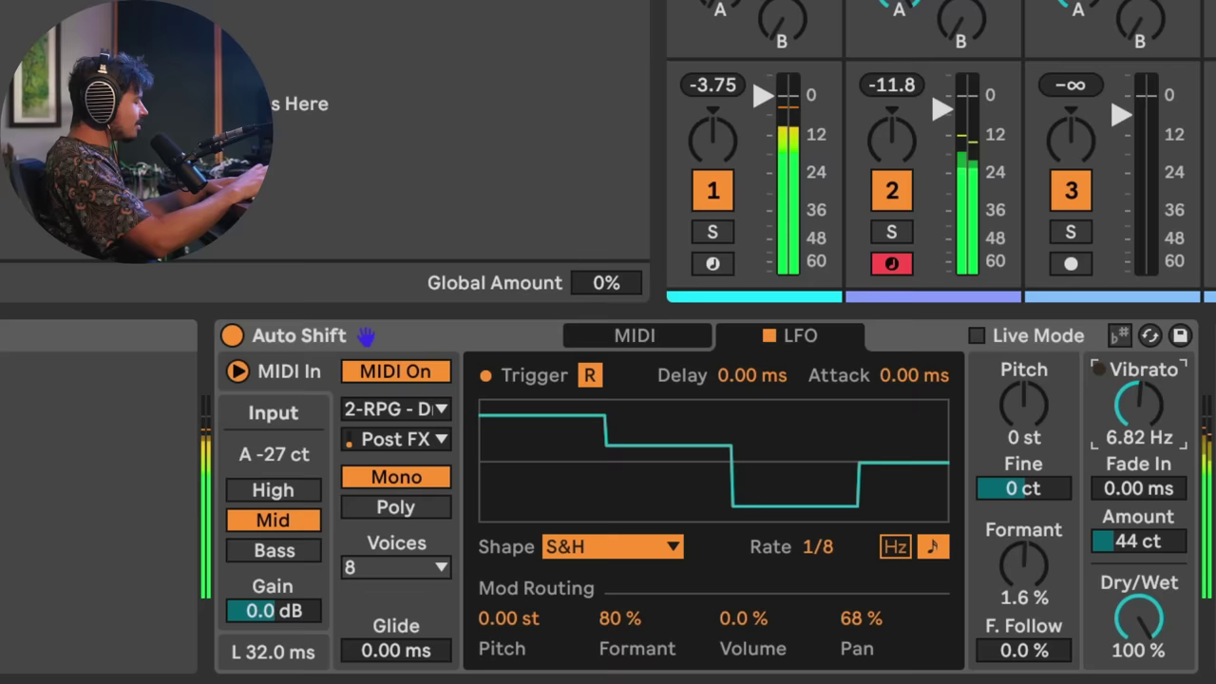